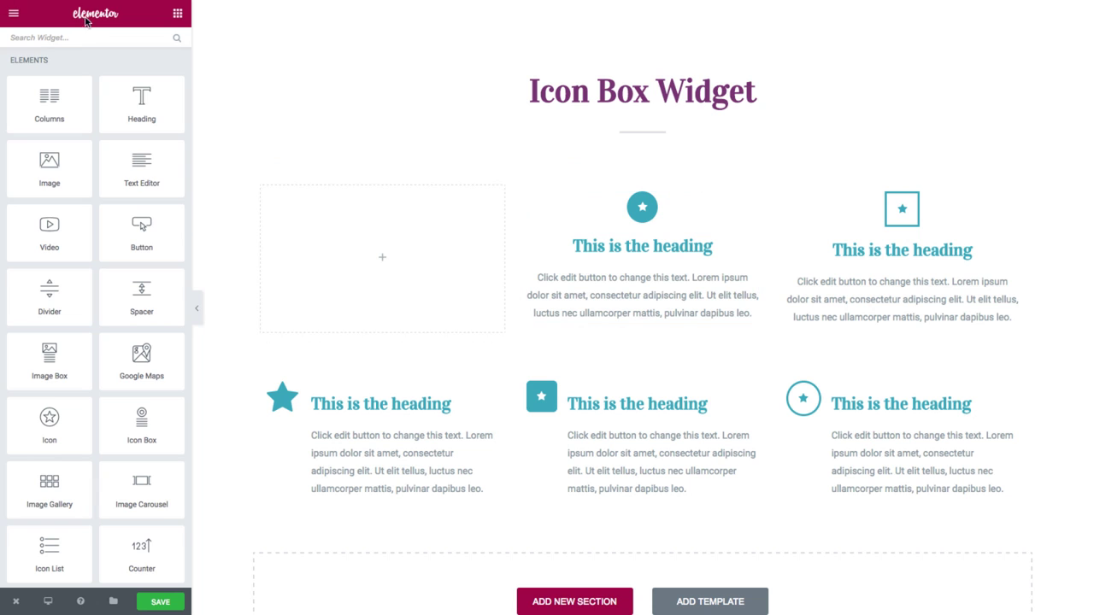
# - Search the widgets for 'icon' and drop an Icon Box into the empty left column
pyautogui.click(93, 36)
pyautogui.write('icon')
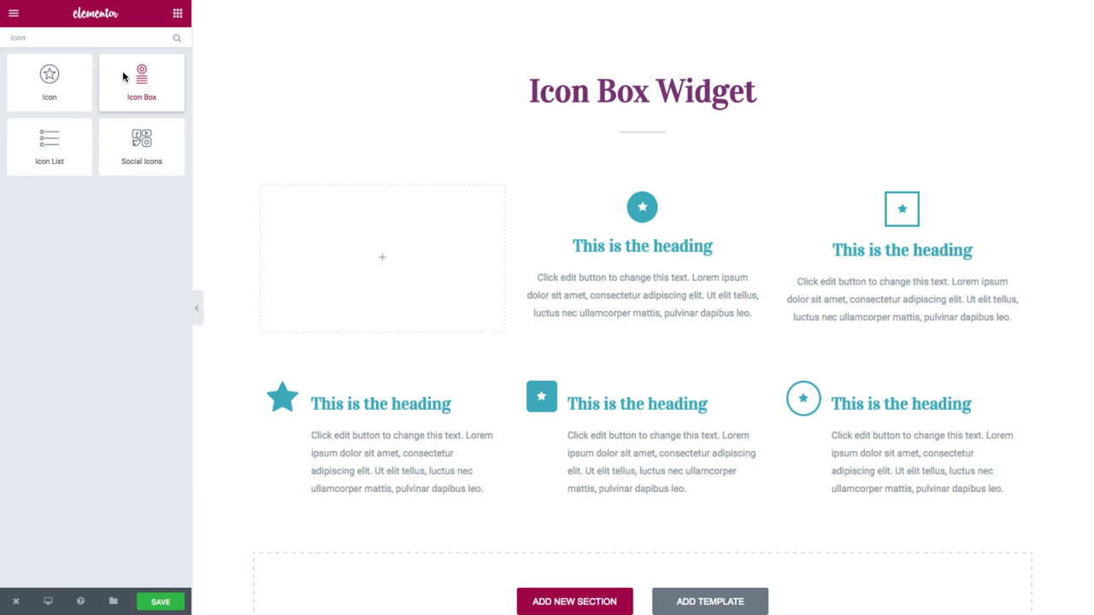
pyautogui.moveTo(123, 73); pyautogui.dragTo(373, 250)
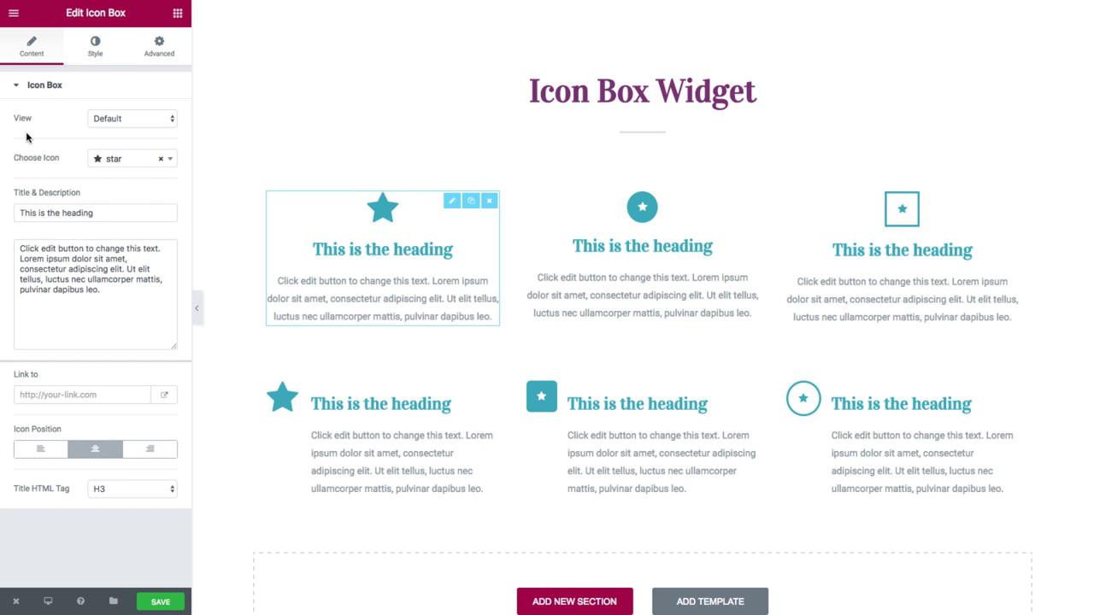
pyautogui.click(113, 123)
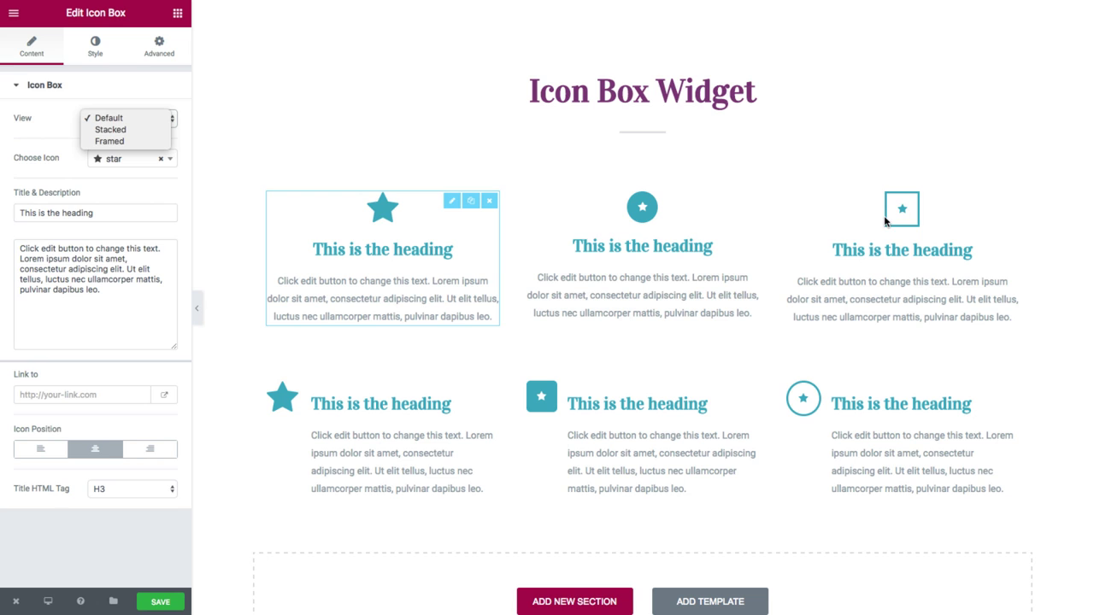
pyautogui.click(28, 168)
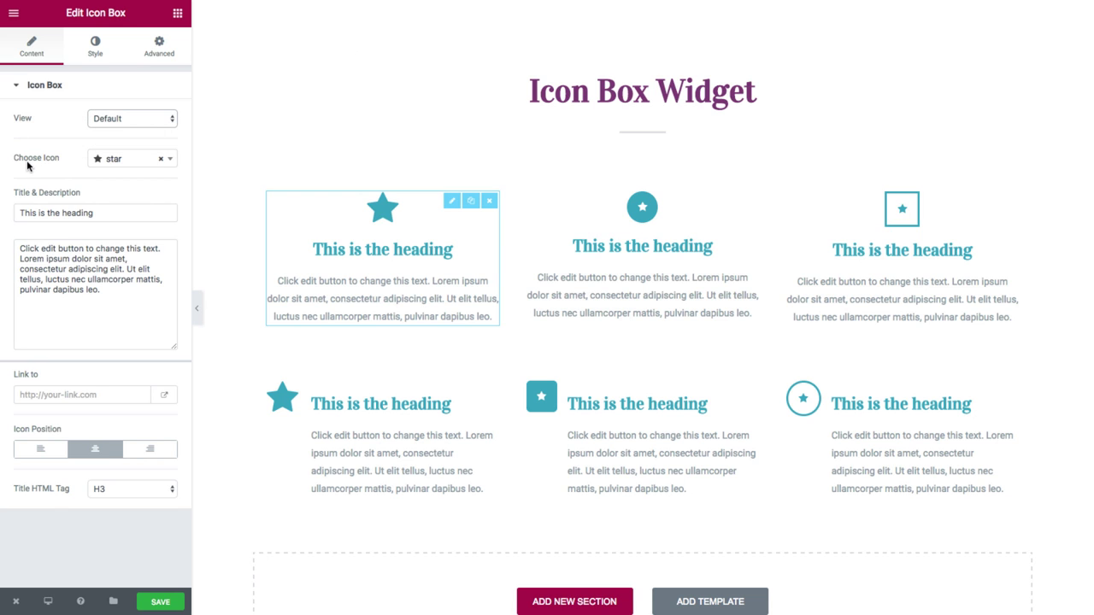
pyautogui.click(170, 161)
pyautogui.click(170, 161)
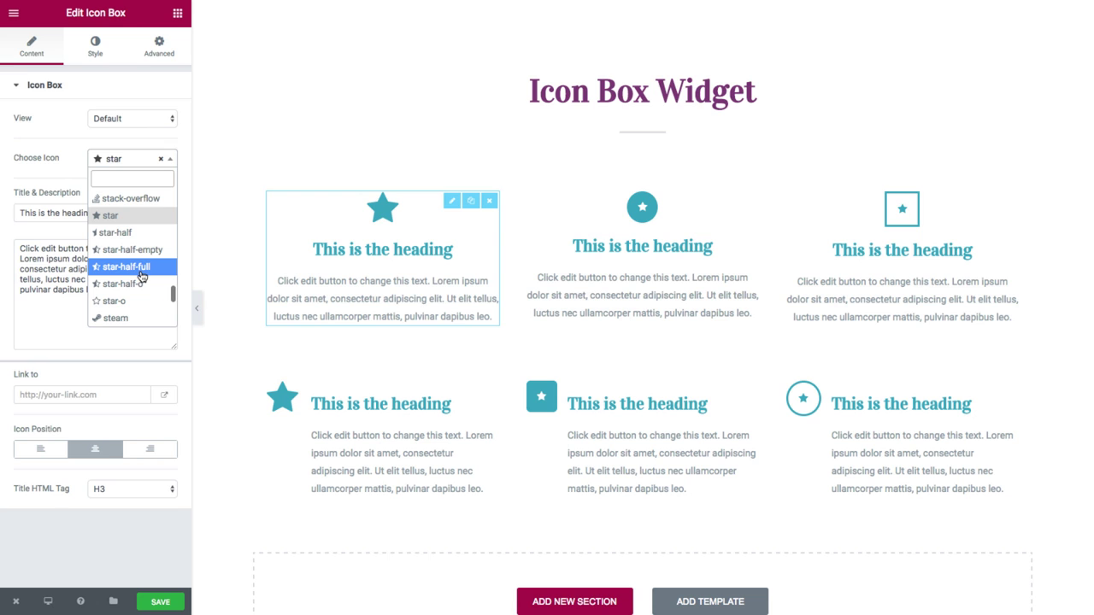
pyautogui.scroll(-6, 142, 276)
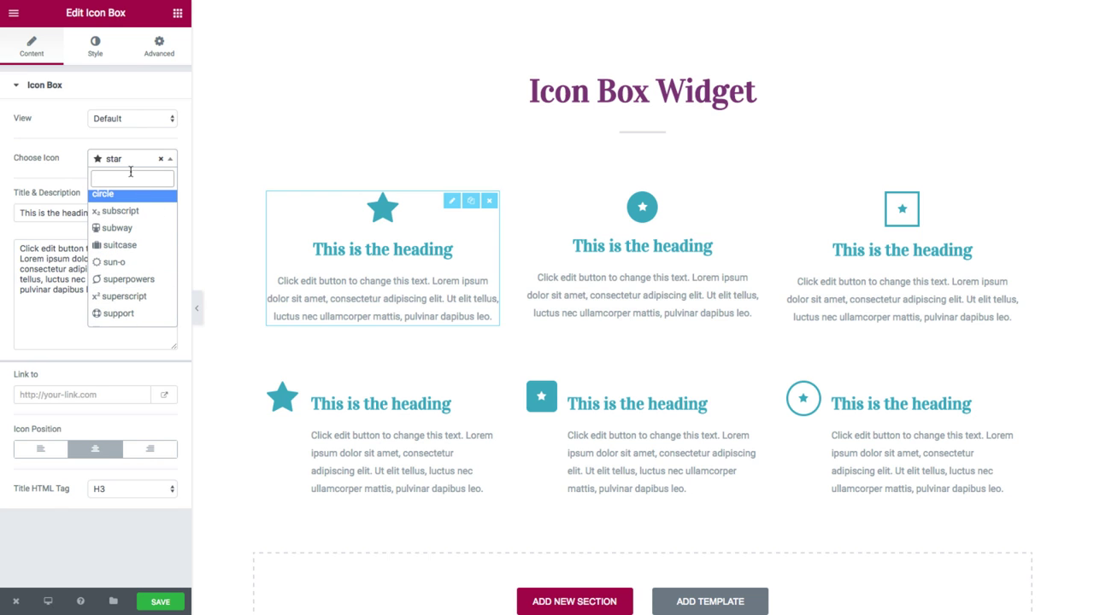
pyautogui.click(173, 166)
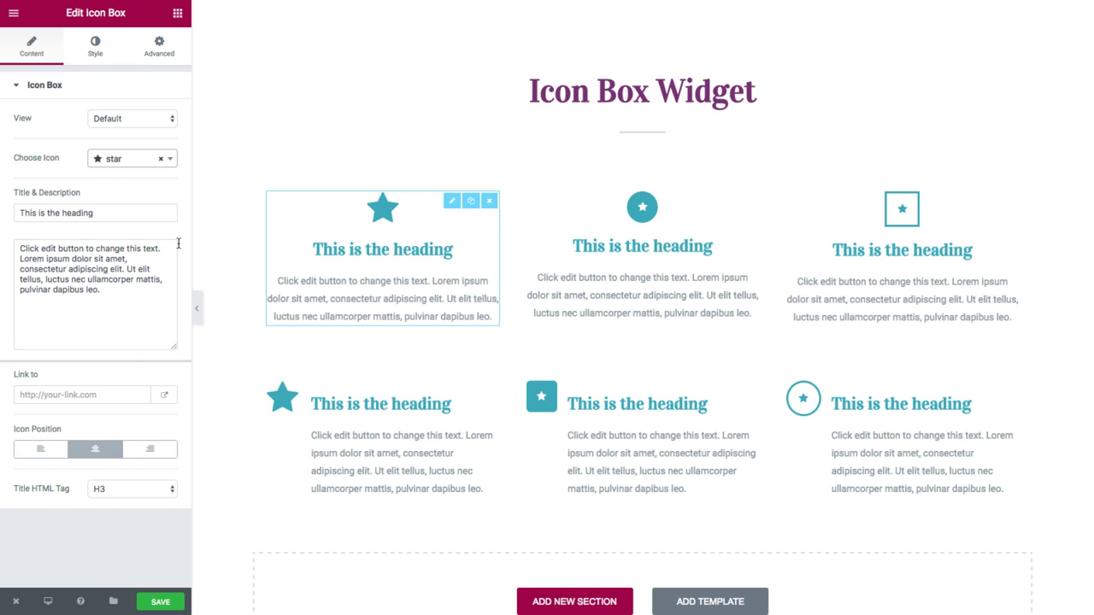
pyautogui.click(173, 399)
pyautogui.click(172, 399)
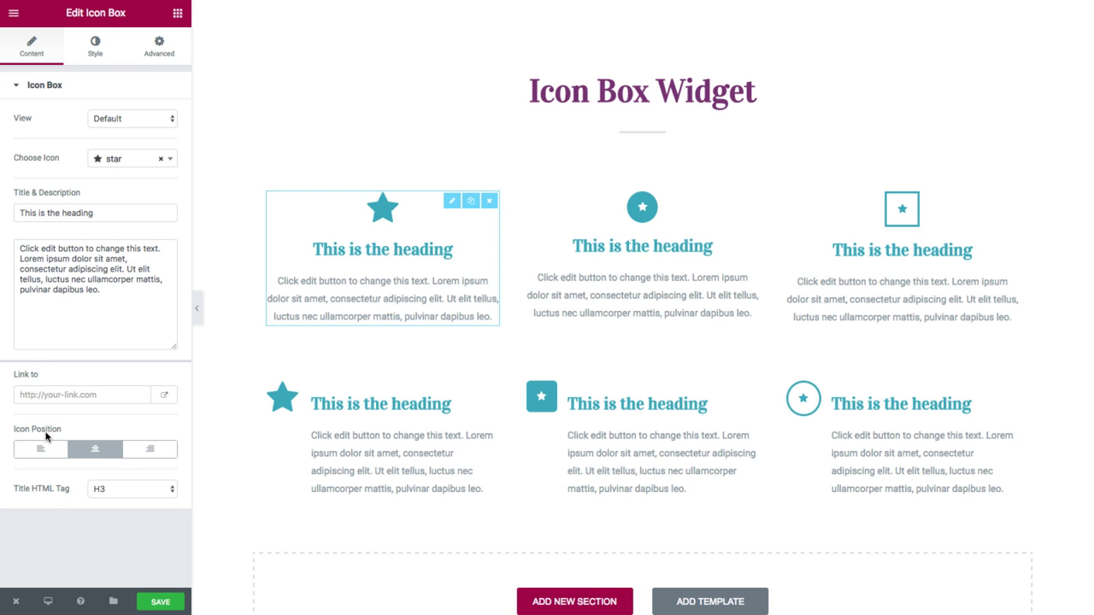
pyautogui.click(45, 448)
pyautogui.click(97, 451)
pyautogui.click(156, 449)
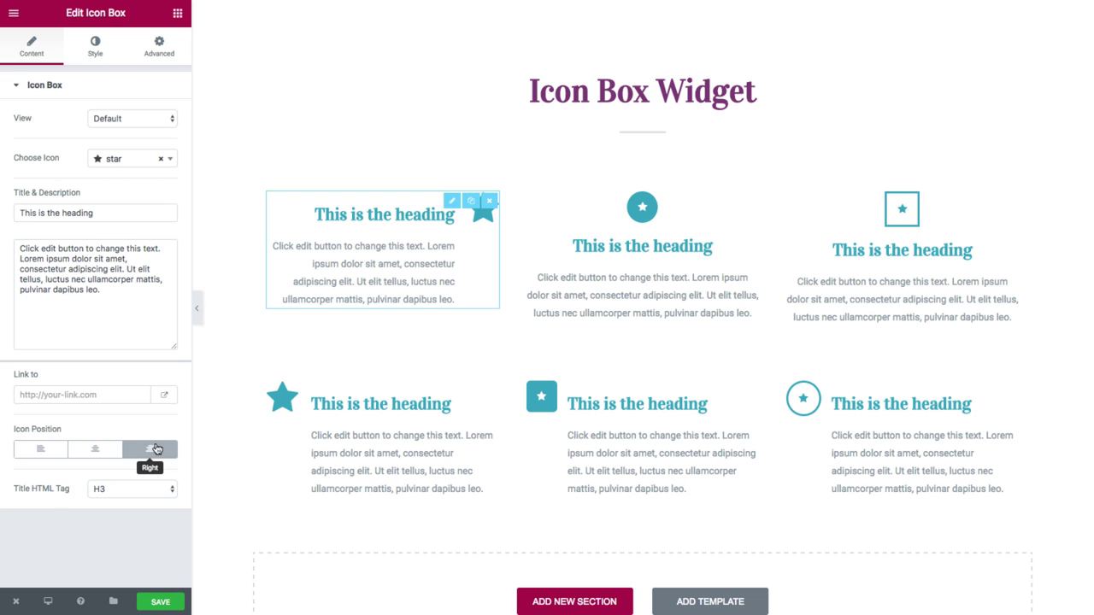
pyautogui.click(95, 449)
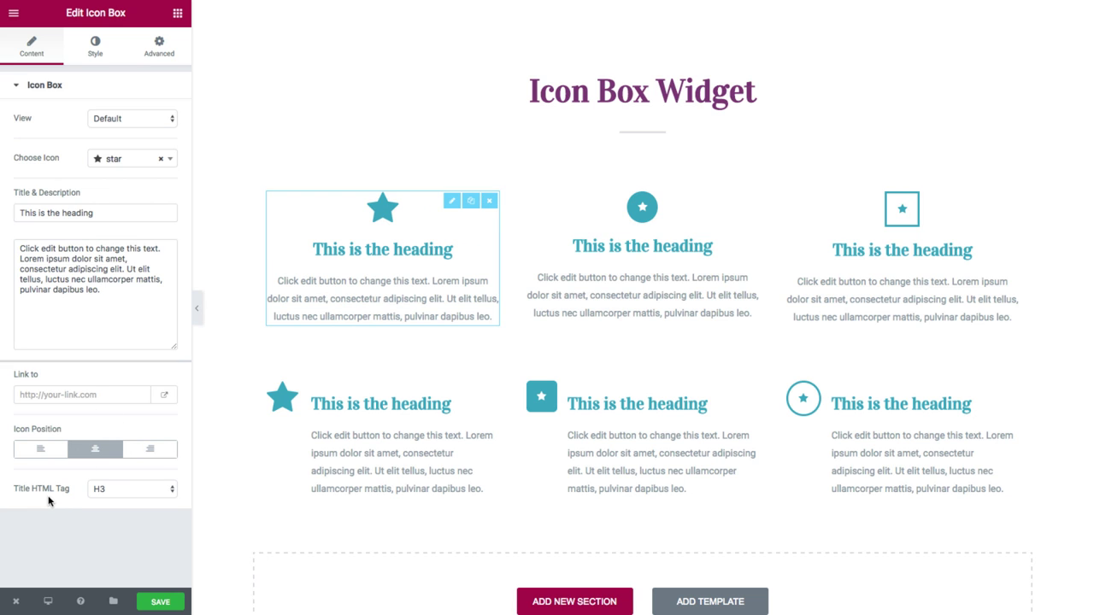
pyautogui.click(107, 497)
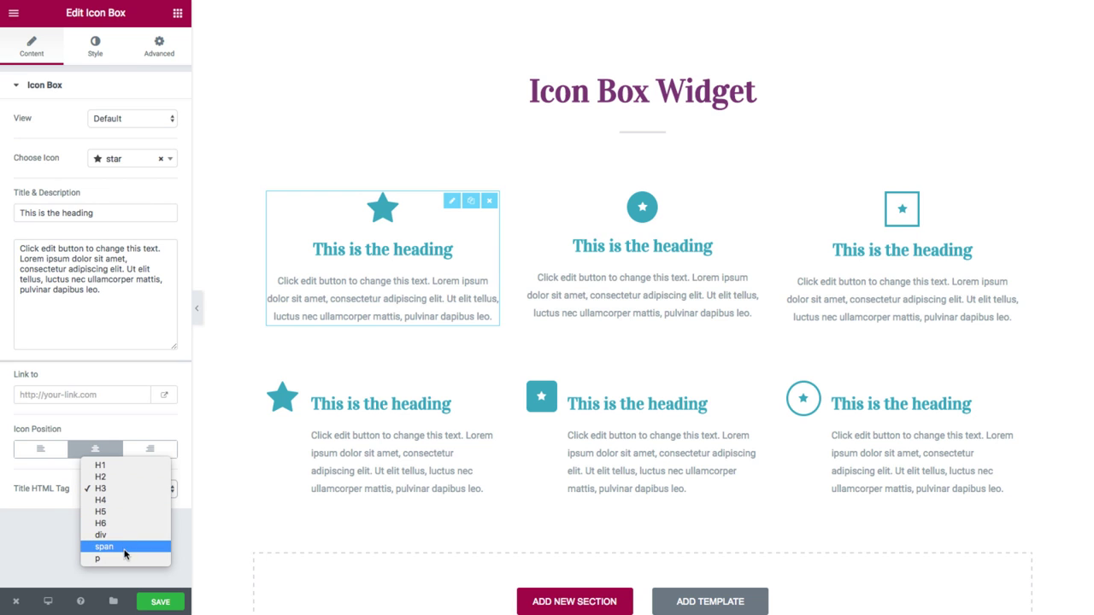
pyautogui.click(166, 447)
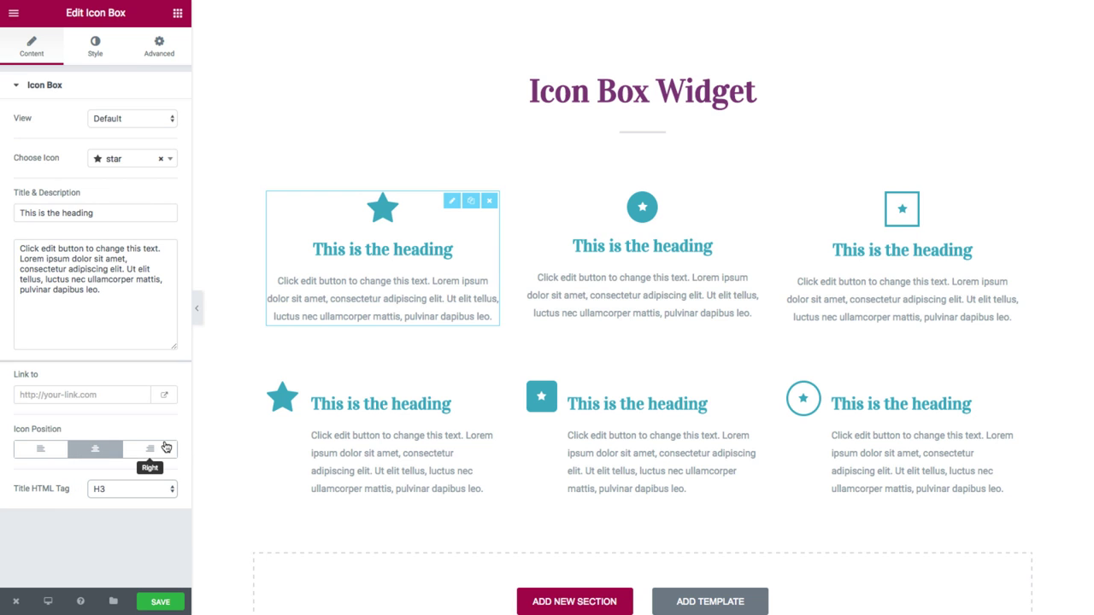
# - In the icon box's Style settings, try a pink icon colour, then reset it to default
pyautogui.click(97, 55)
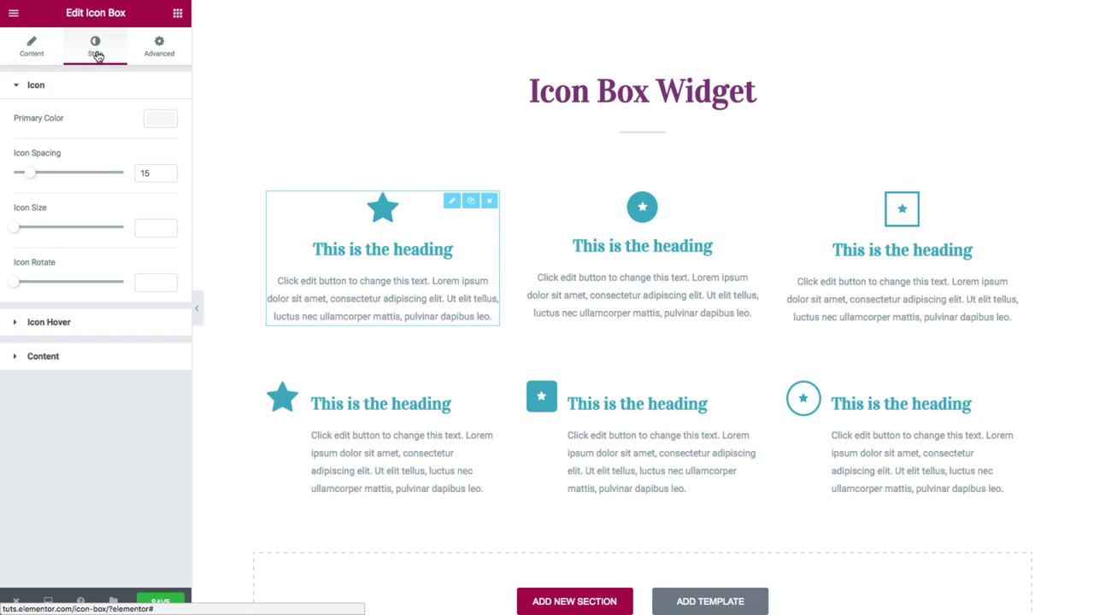
pyautogui.click(101, 89)
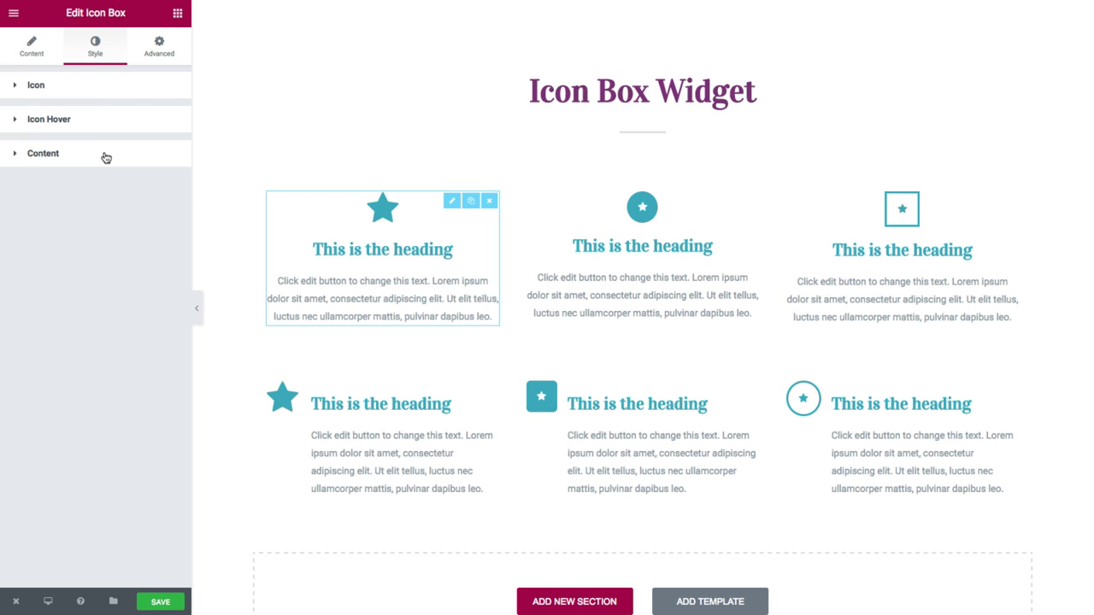
pyautogui.click(93, 89)
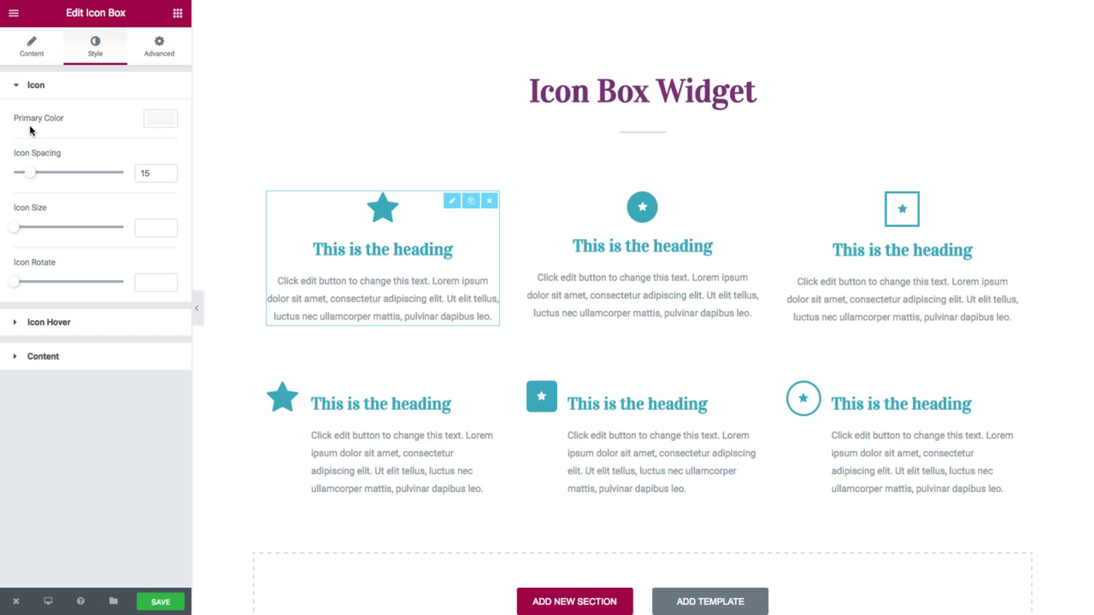
pyautogui.click(154, 120)
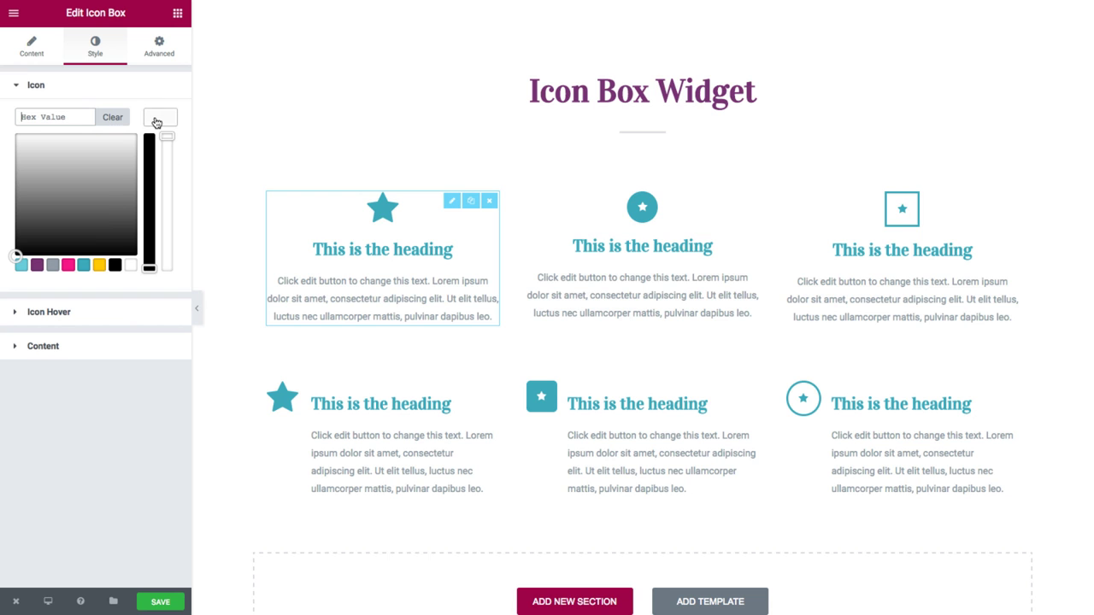
pyautogui.click(68, 265)
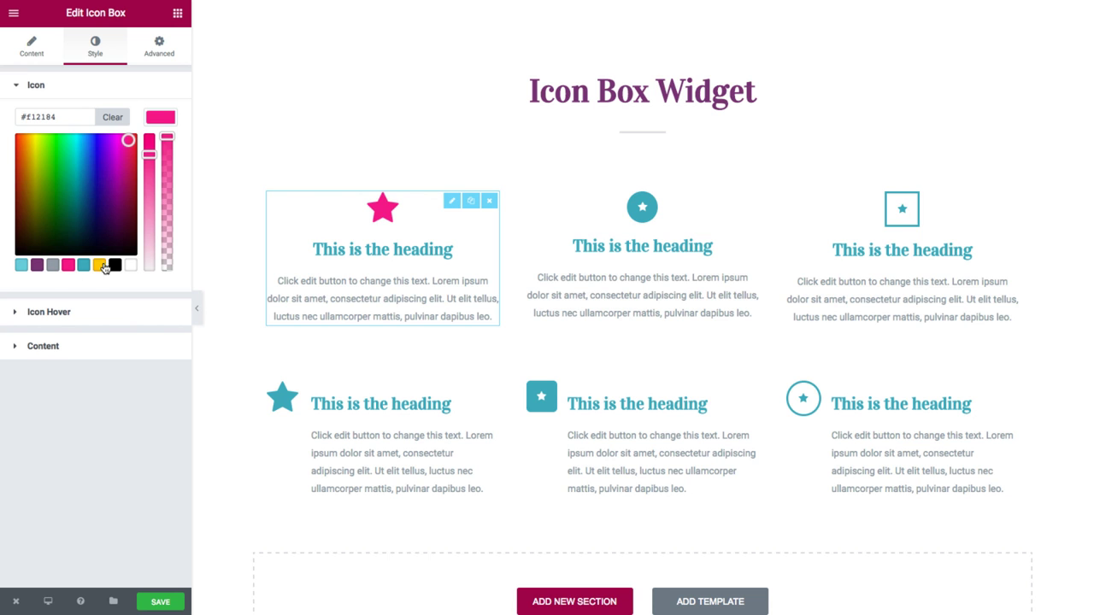
pyautogui.click(112, 117)
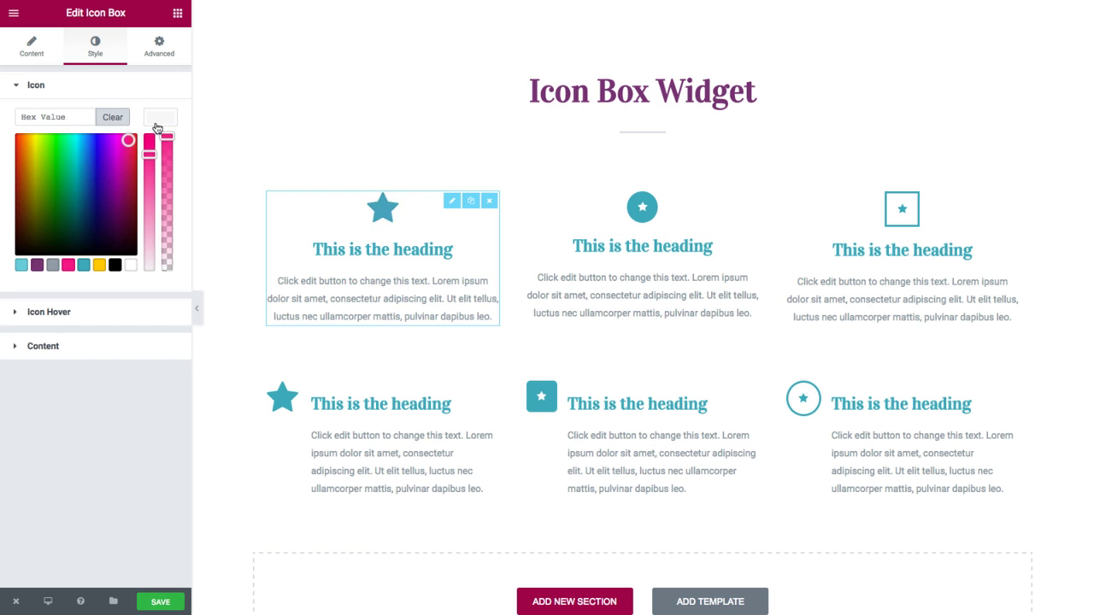
pyautogui.click(162, 127)
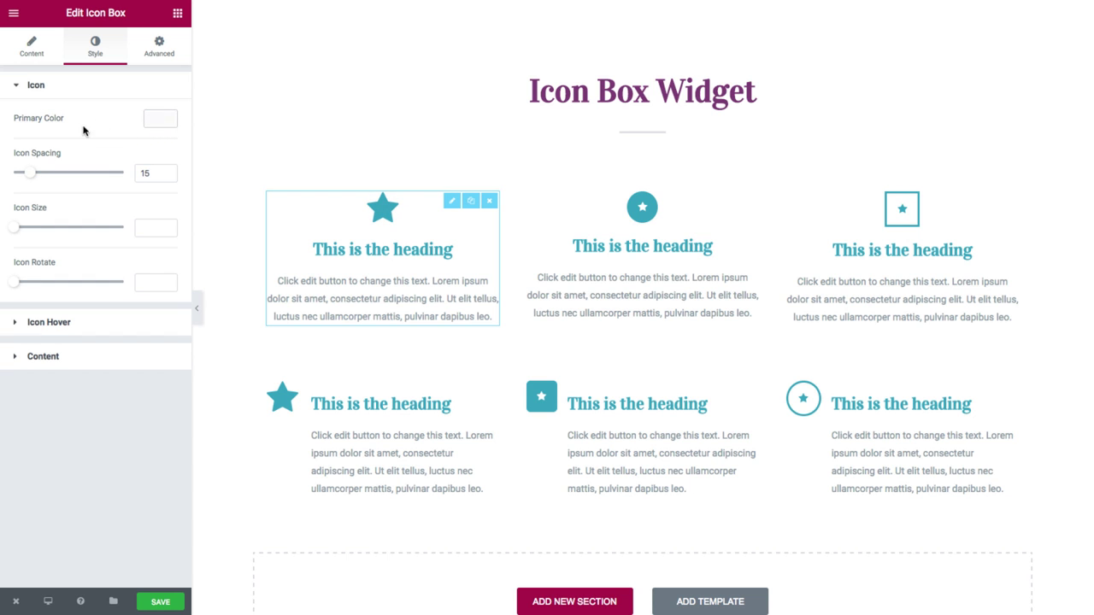
# - Try wider icon spacing and a larger icon, then restore spacing to 15 and clear the size
pyautogui.moveTo(30, 174)
pyautogui.mouseDown()
pyautogui.moveTo(74, 171)
pyautogui.moveTo(32, 168)
pyautogui.mouseUp()
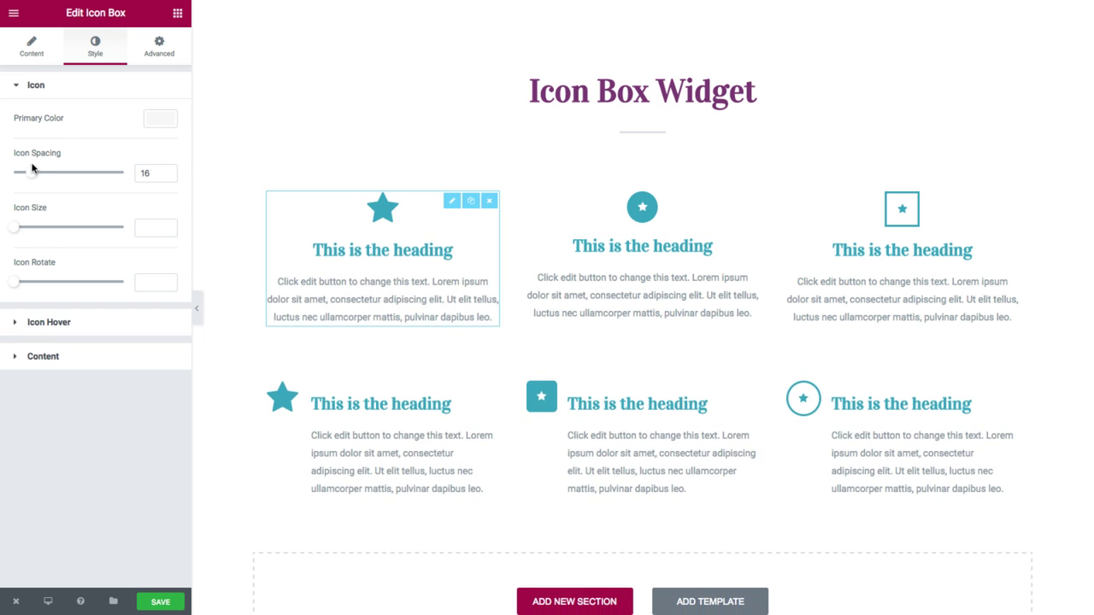
pyautogui.click(158, 173)
pyautogui.press('Down')
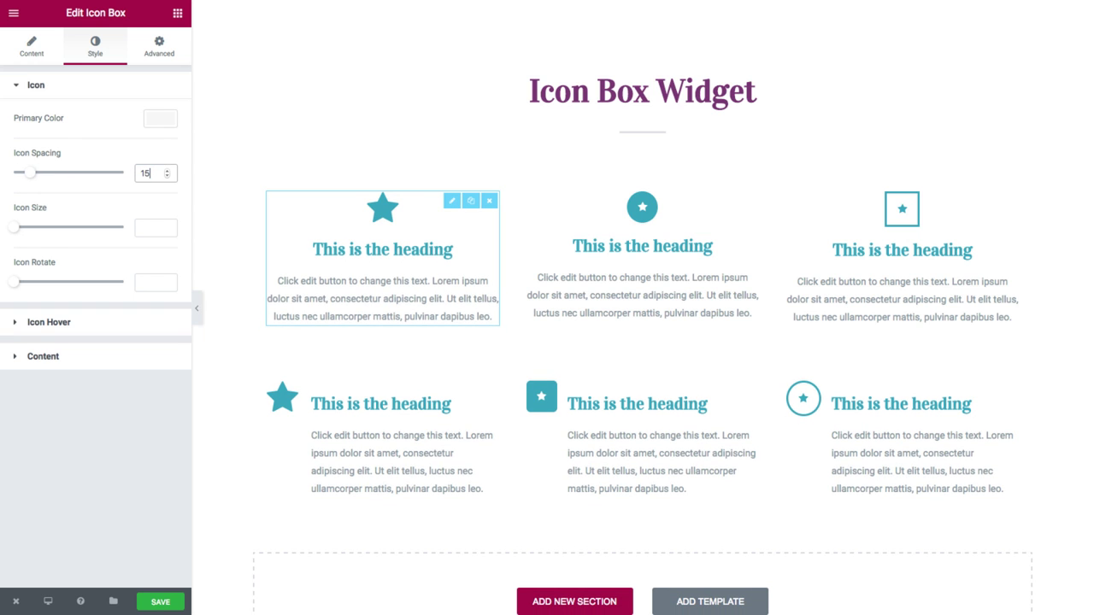
pyautogui.moveTo(13, 228)
pyautogui.mouseDown()
pyautogui.moveTo(66, 227)
pyautogui.moveTo(27, 226)
pyautogui.mouseUp()
pyautogui.doubleClick(147, 228)
pyautogui.press('BackSpace')
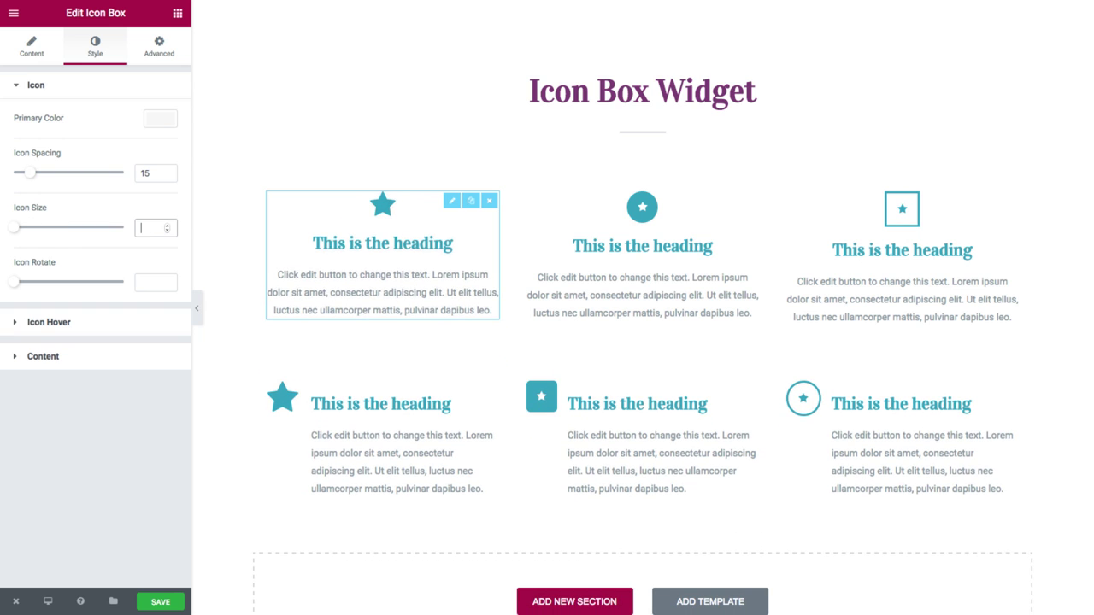
# - Try rotating the star icon, clear the rotation value, and collapse the Icon section
pyautogui.moveTo(15, 282)
pyautogui.mouseDown()
pyautogui.moveTo(92, 281)
pyautogui.moveTo(14, 282)
pyautogui.mouseUp()
pyautogui.doubleClick(145, 282)
pyautogui.press('BackSpace')
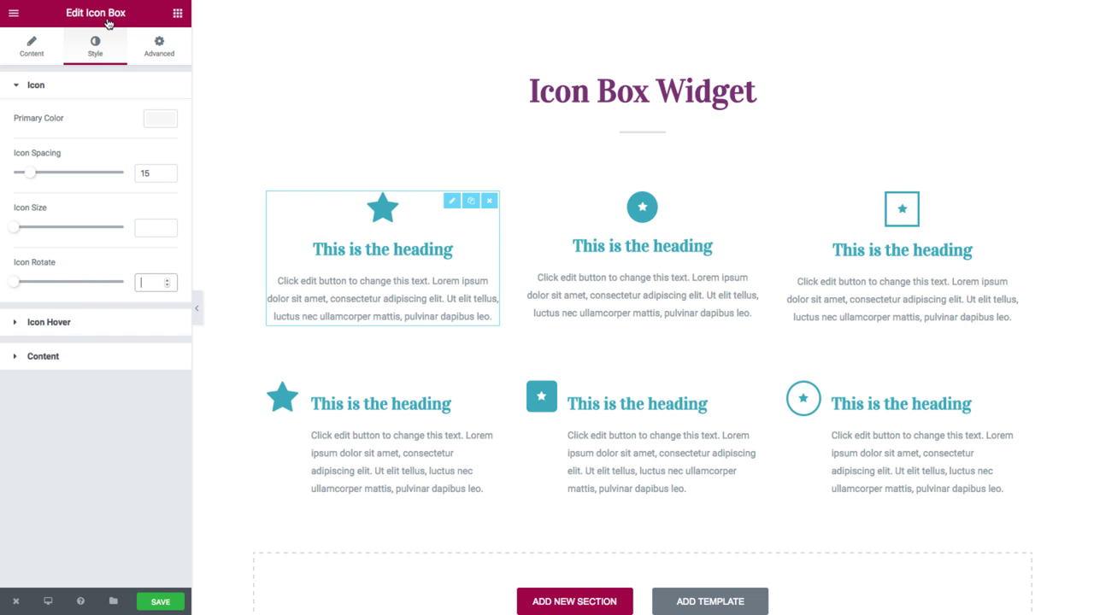
pyautogui.click(92, 83)
pyautogui.click(92, 82)
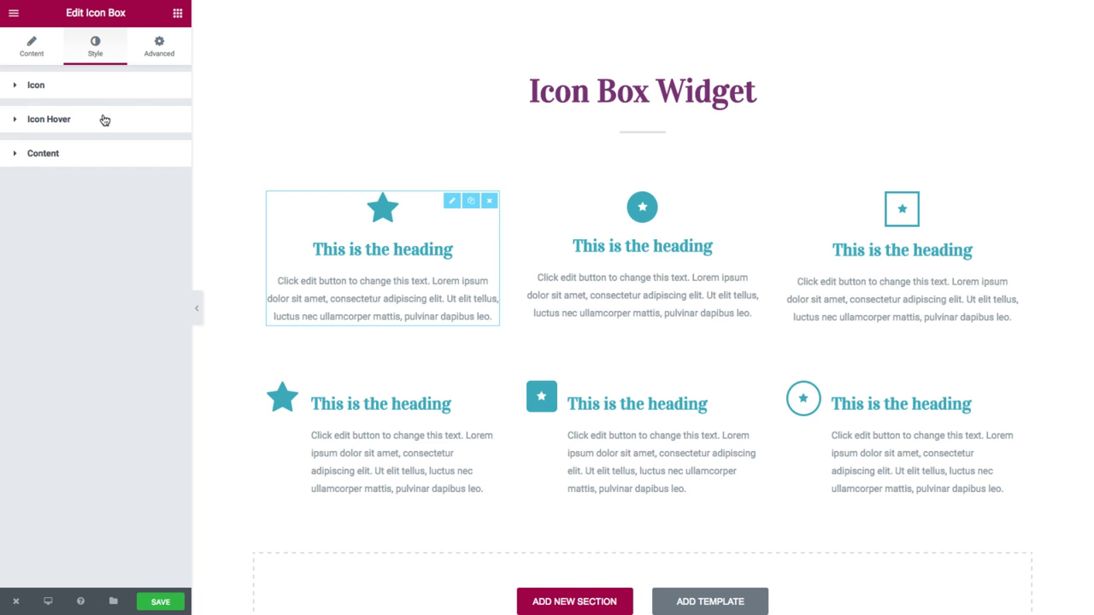
# - Try a pink Icon Hover primary colour, then clear it back to default
pyautogui.click(104, 119)
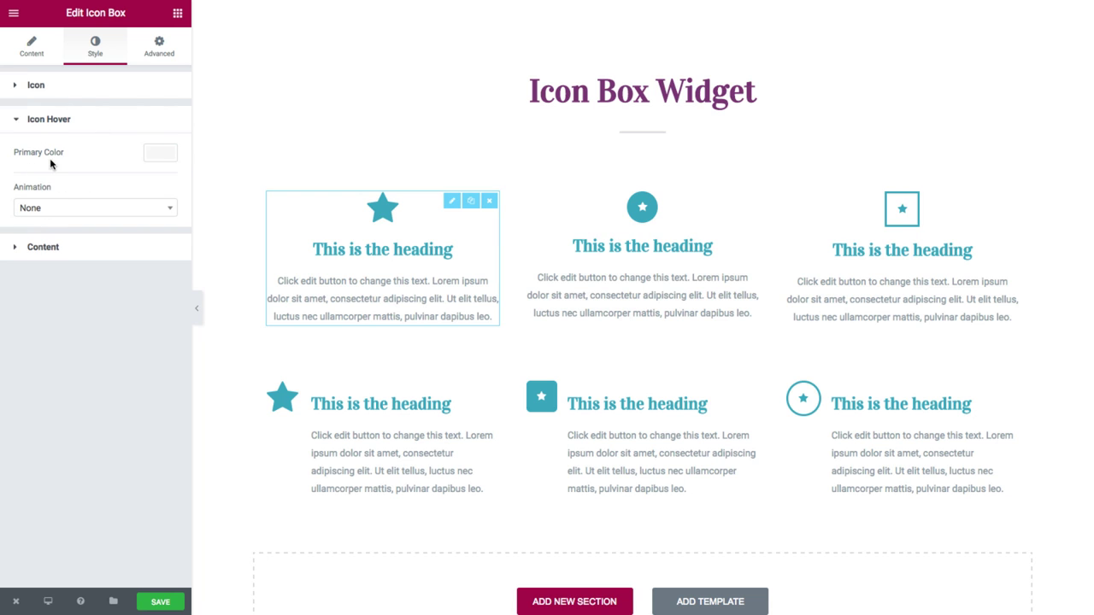
pyautogui.click(161, 154)
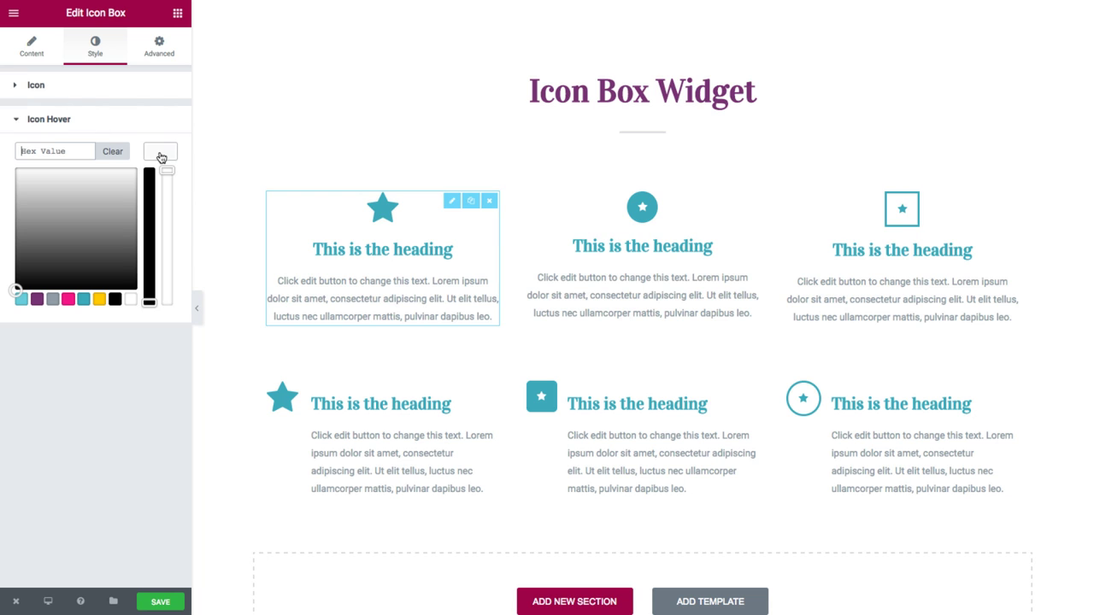
pyautogui.click(68, 299)
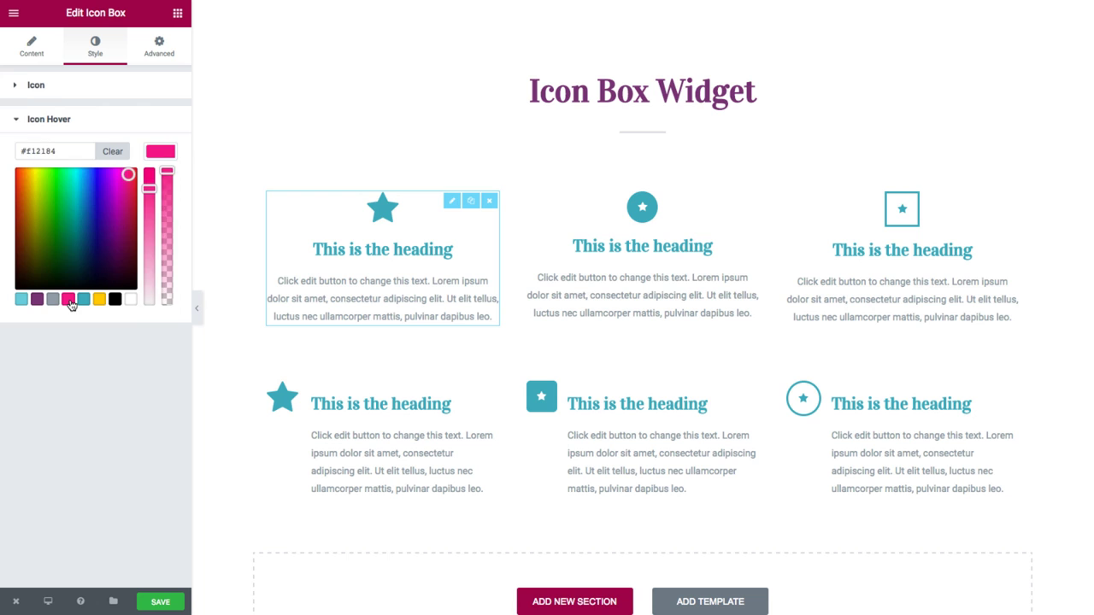
pyautogui.click(156, 157)
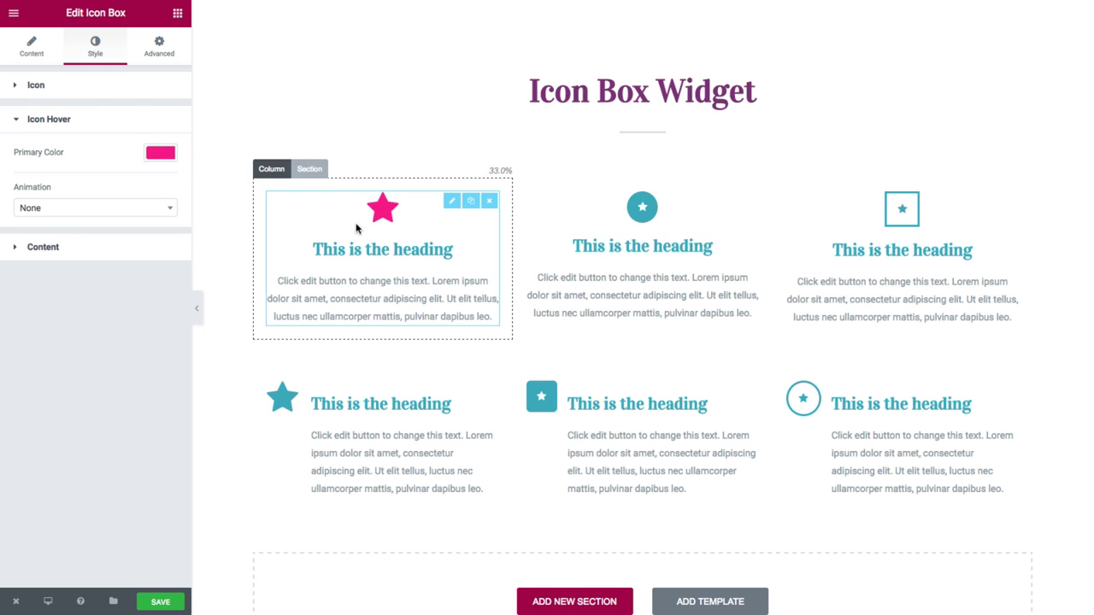
pyautogui.click(158, 154)
pyautogui.click(122, 152)
pyautogui.click(151, 107)
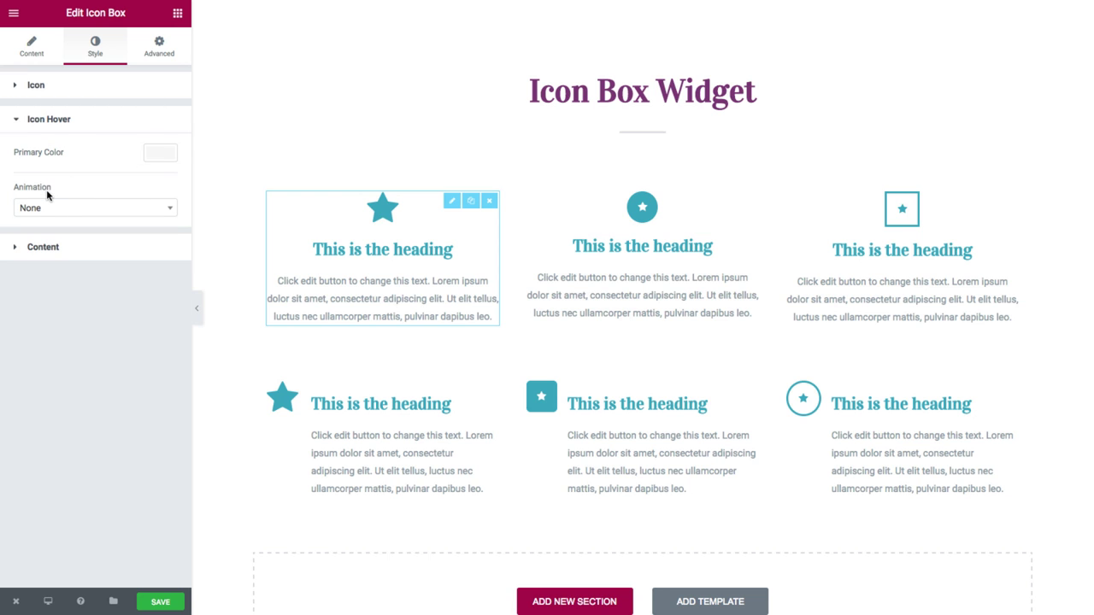
# - Preview Shrink and Pop hover animations, set it back to None, and collapse Icon Hover
pyautogui.click(68, 210)
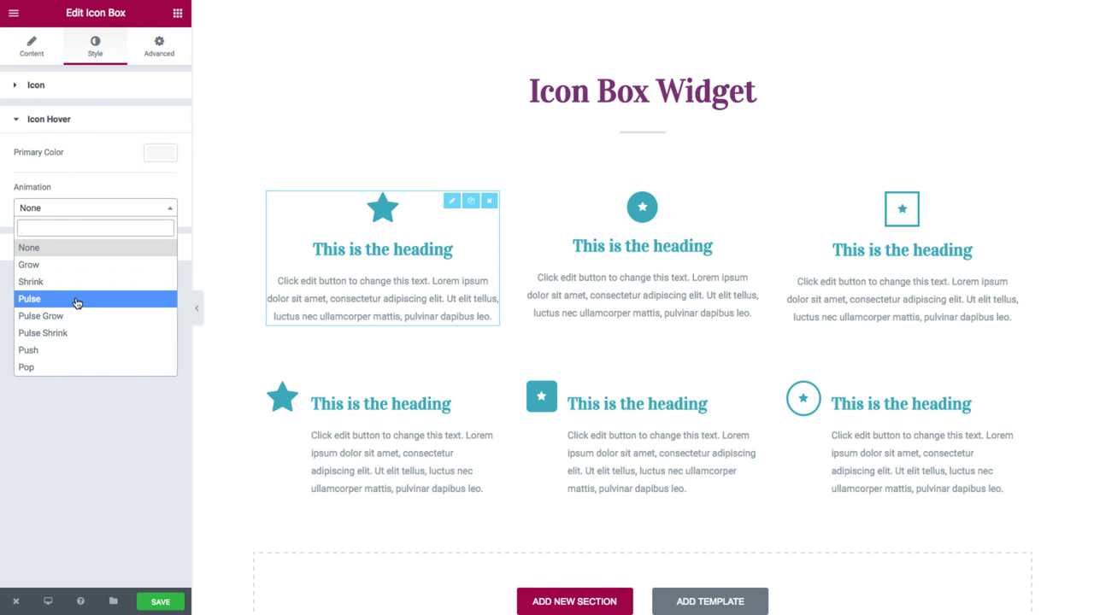
pyautogui.scroll(-3, 76, 301)
pyautogui.scroll(3, 77, 299)
pyautogui.click(73, 282)
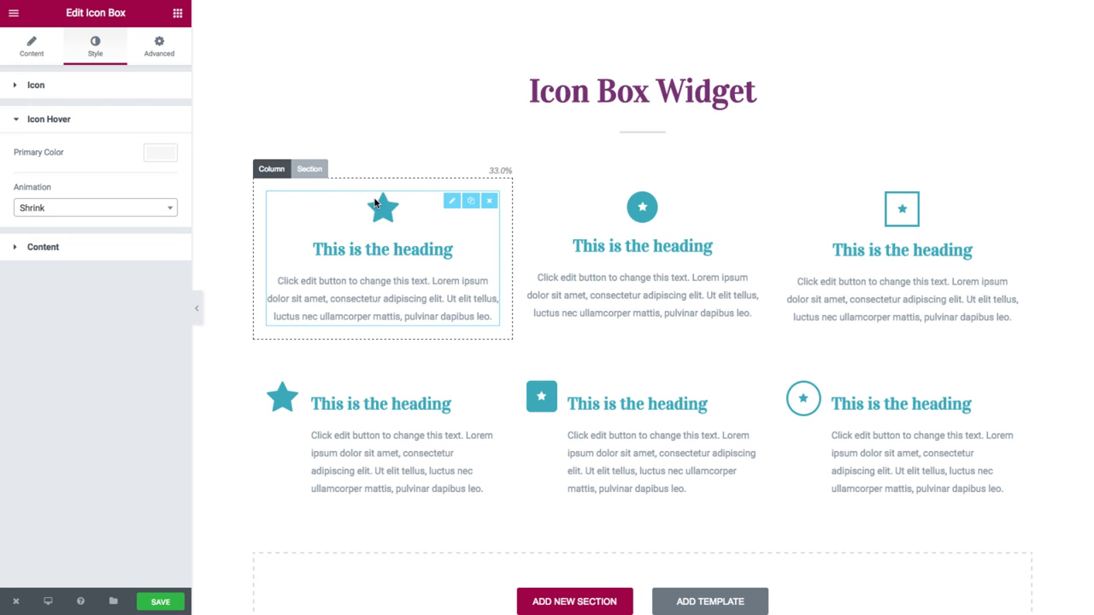
pyautogui.click(98, 209)
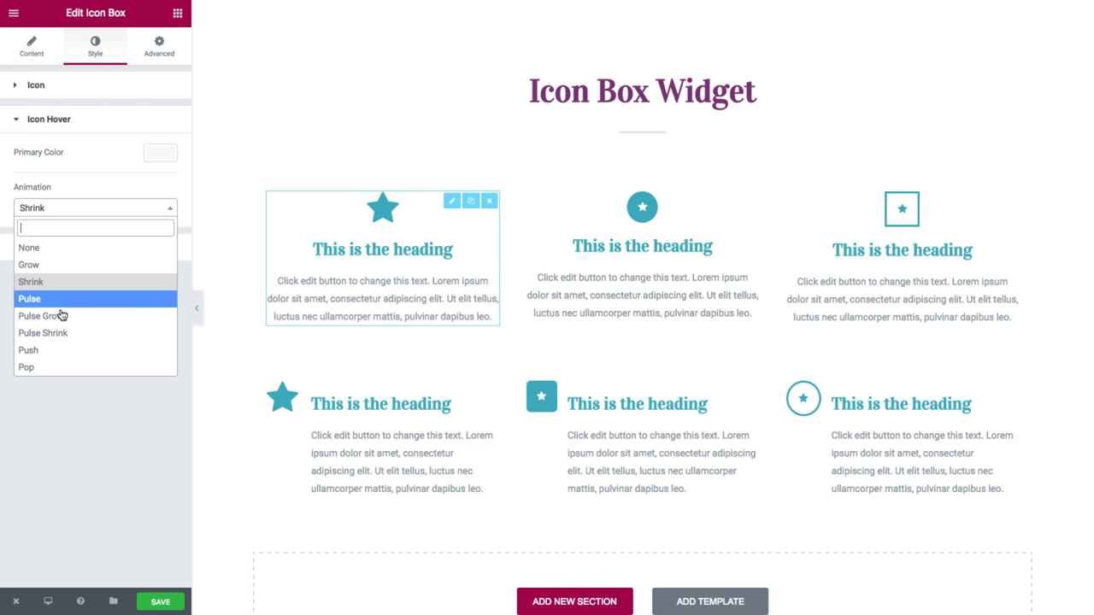
pyautogui.click(63, 366)
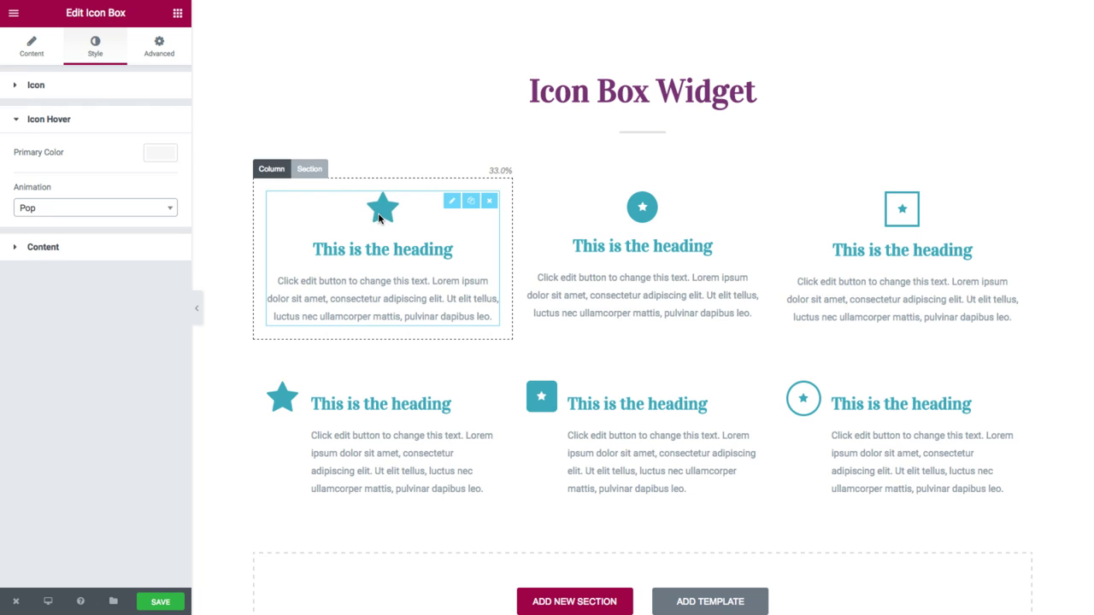
pyautogui.click(66, 214)
pyautogui.click(60, 247)
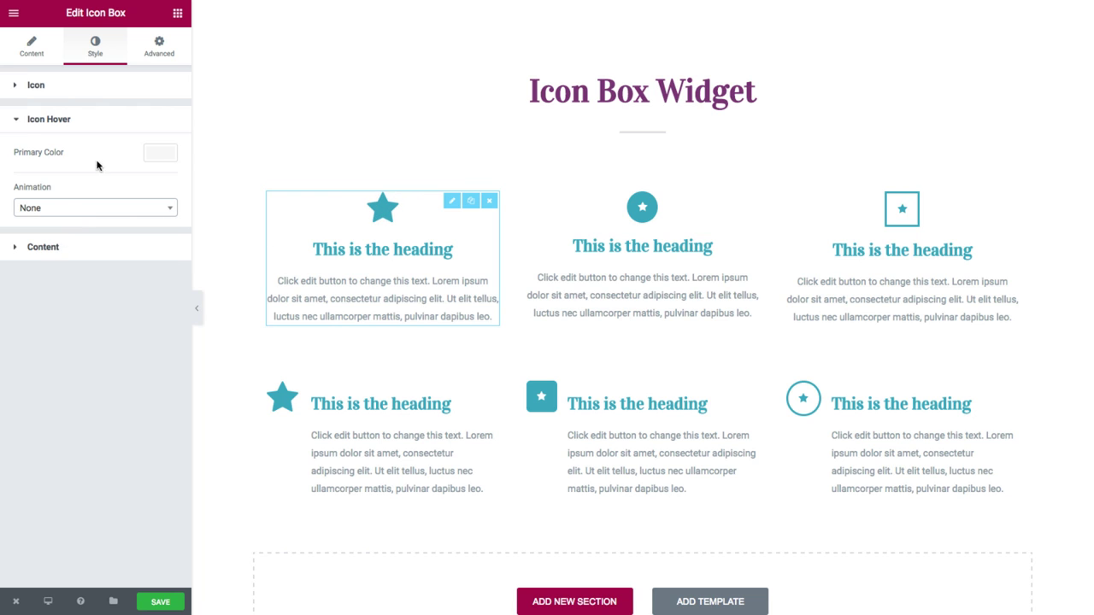
pyautogui.click(98, 118)
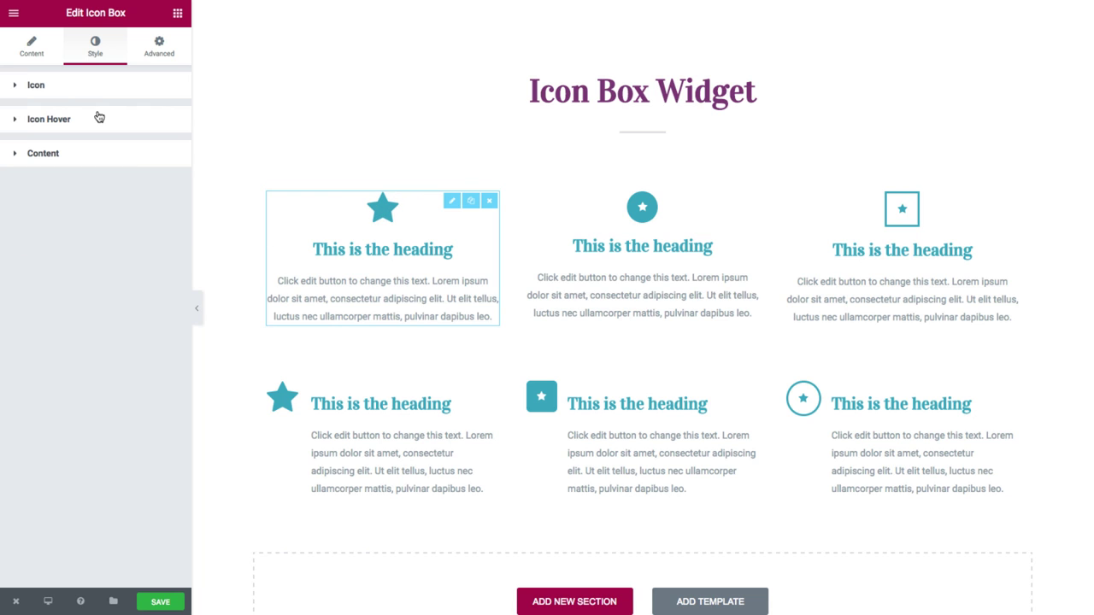
# - Try left, right and justified content alignment, settling on Center with vertical alignment Top
pyautogui.click(51, 156)
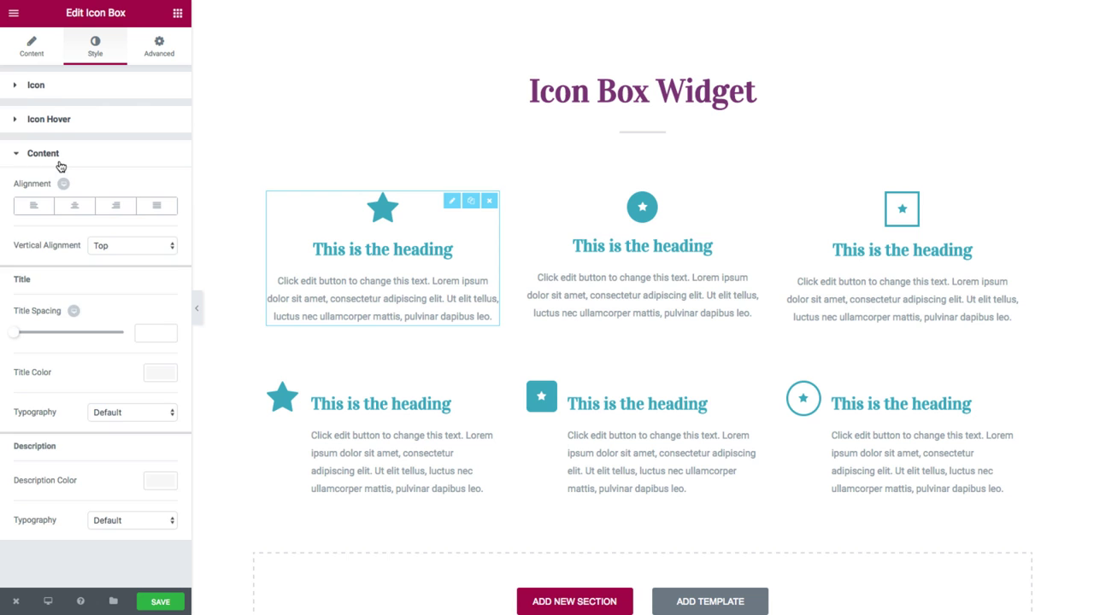
pyautogui.click(35, 210)
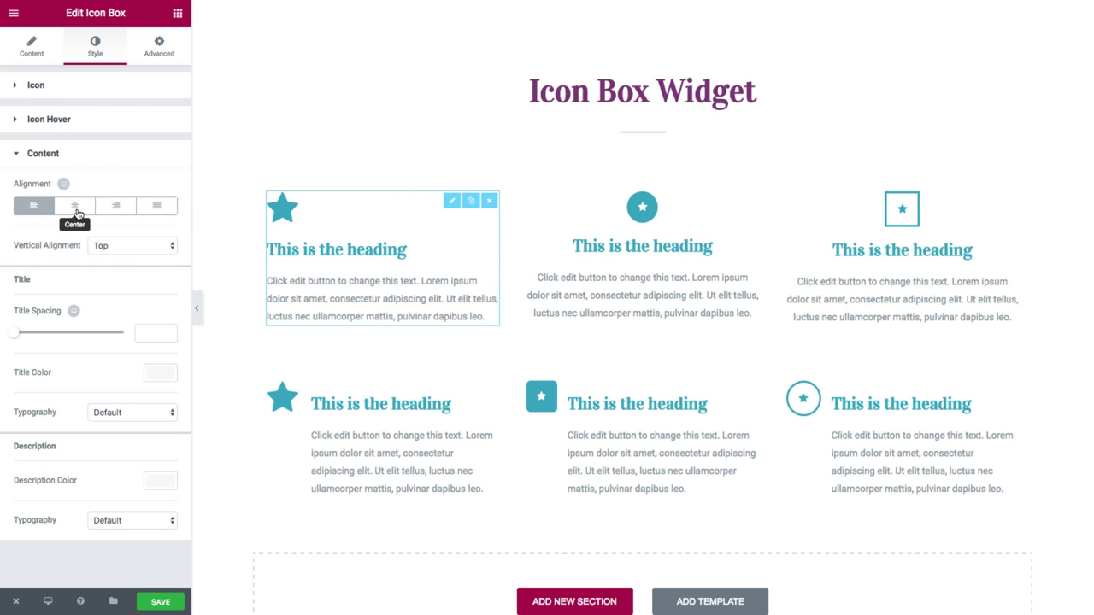
pyautogui.click(74, 208)
pyautogui.click(117, 211)
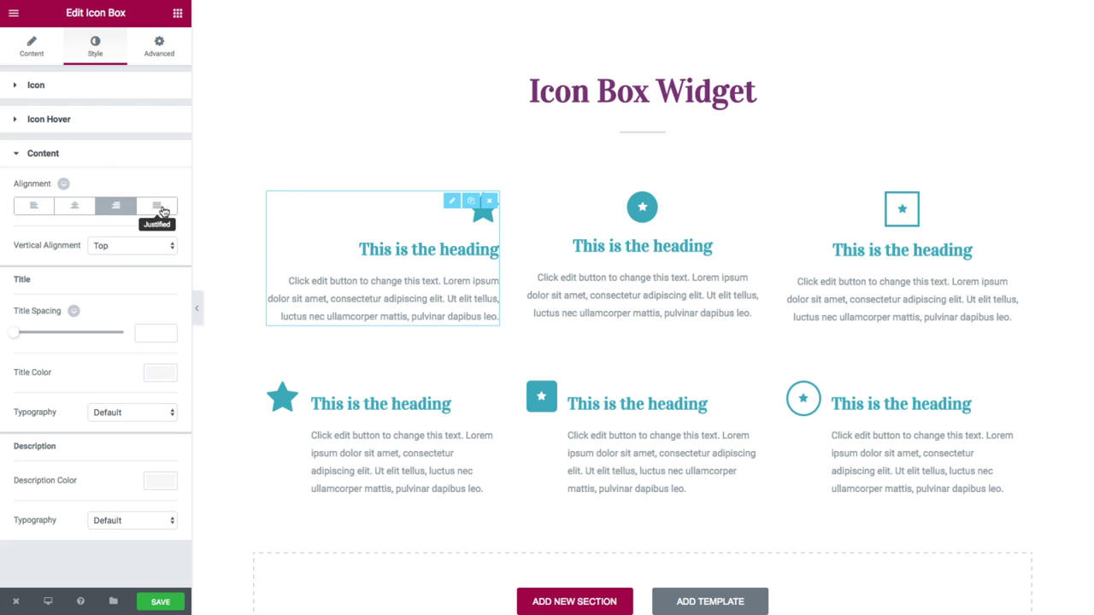
pyautogui.click(163, 212)
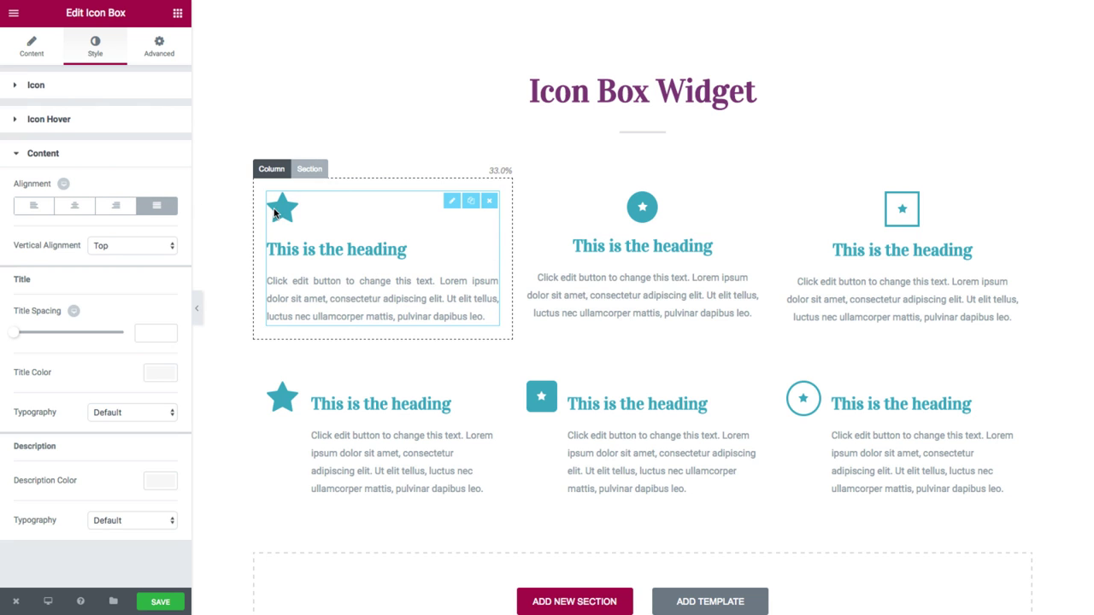
pyautogui.click(74, 211)
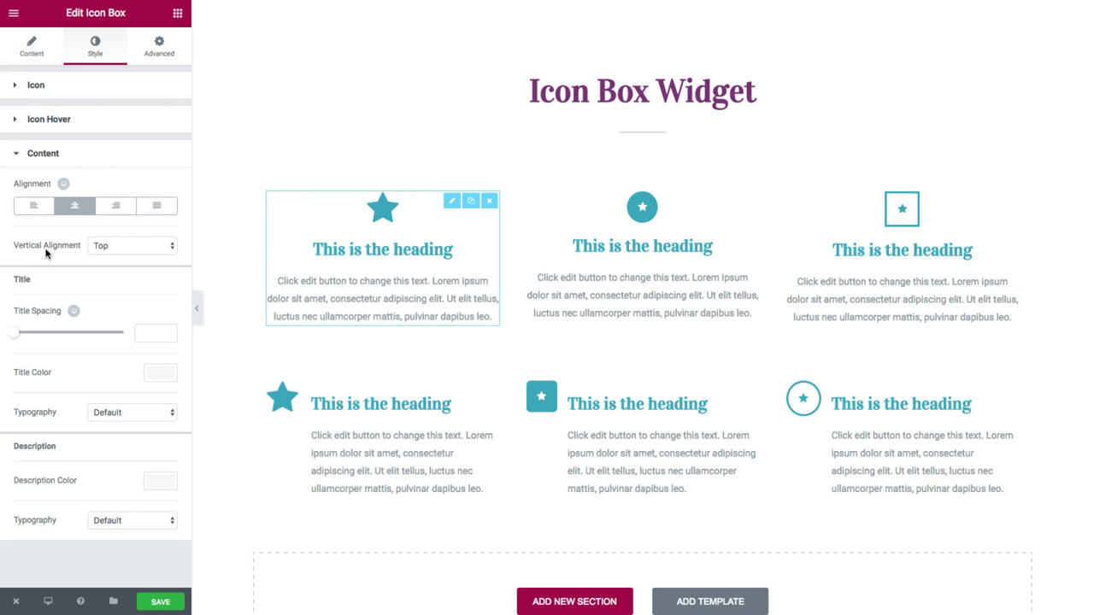
pyautogui.click(117, 246)
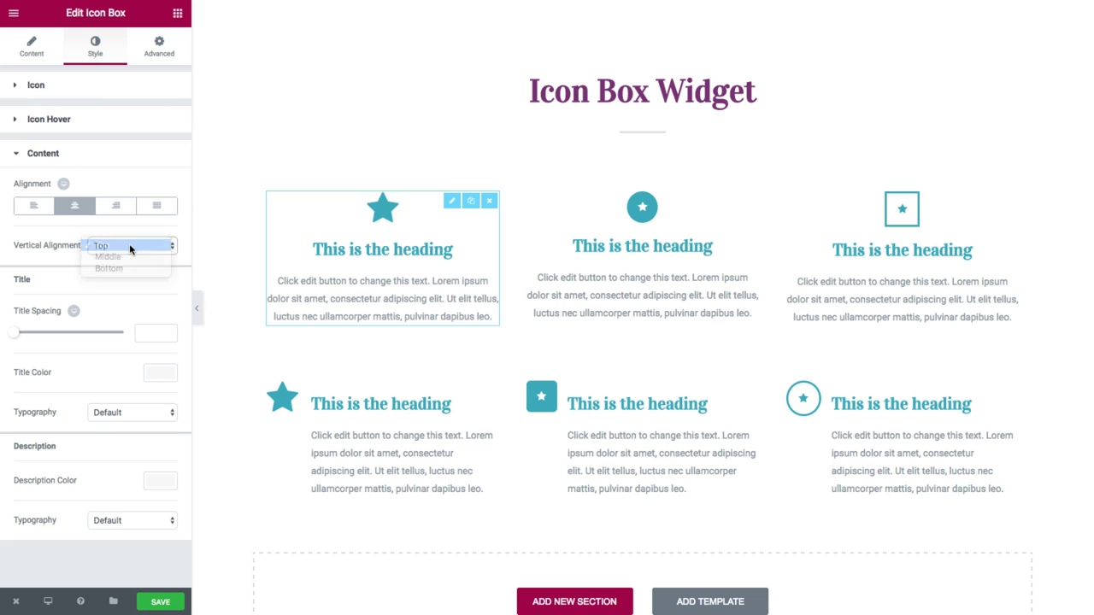
pyautogui.click(129, 245)
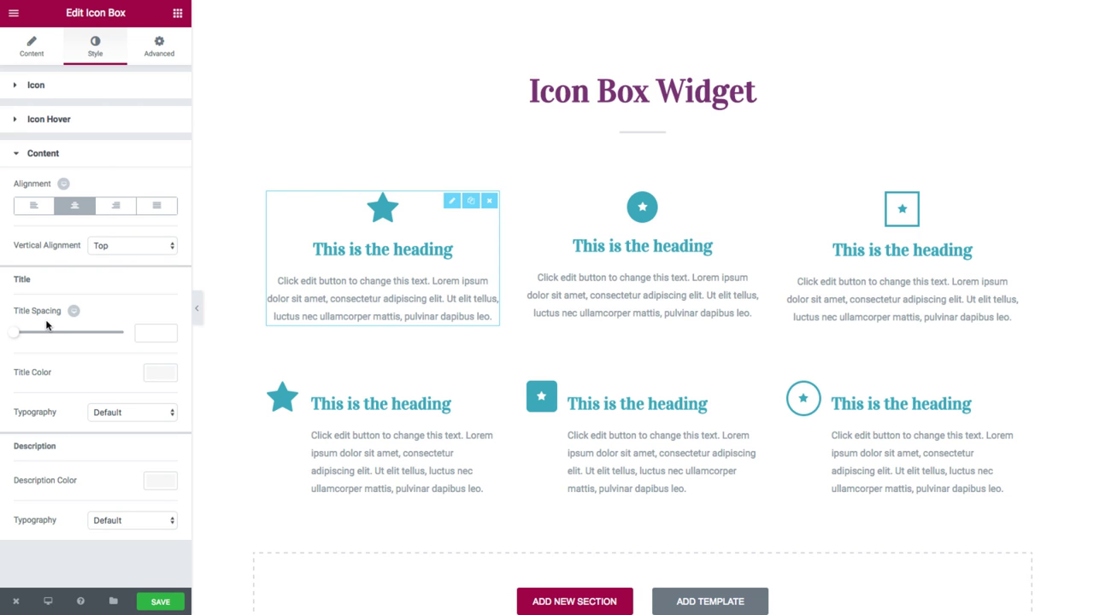
# - Try a larger title spacing and a pink title colour, then clear both to defaults
pyautogui.moveTo(15, 337)
pyautogui.mouseDown()
pyautogui.moveTo(59, 334)
pyautogui.moveTo(23, 337)
pyautogui.mouseUp()
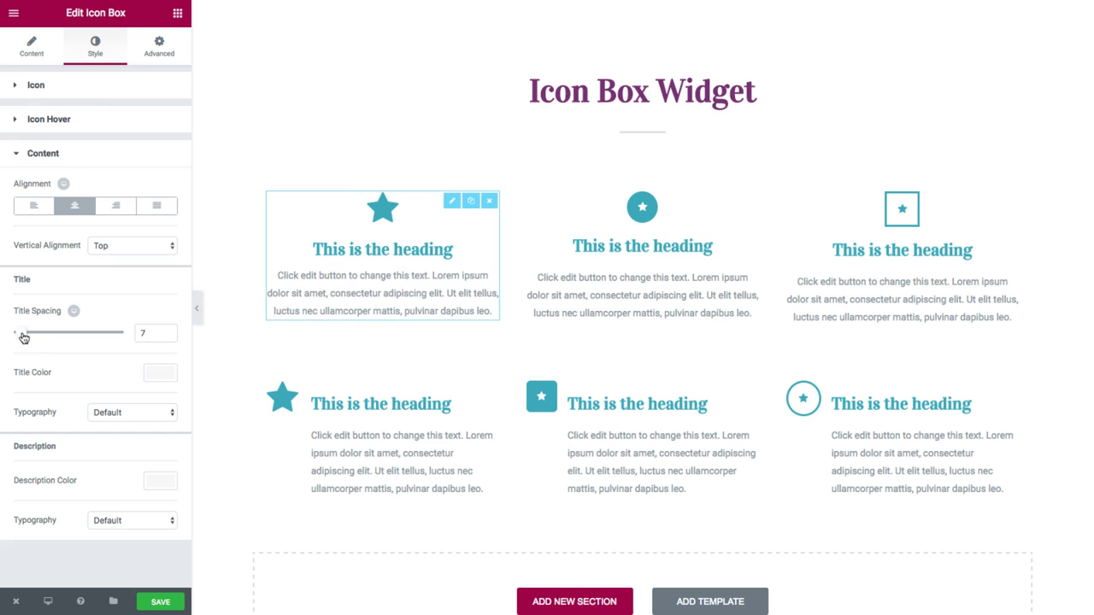
pyautogui.doubleClick(142, 337)
pyautogui.press('BackSpace')
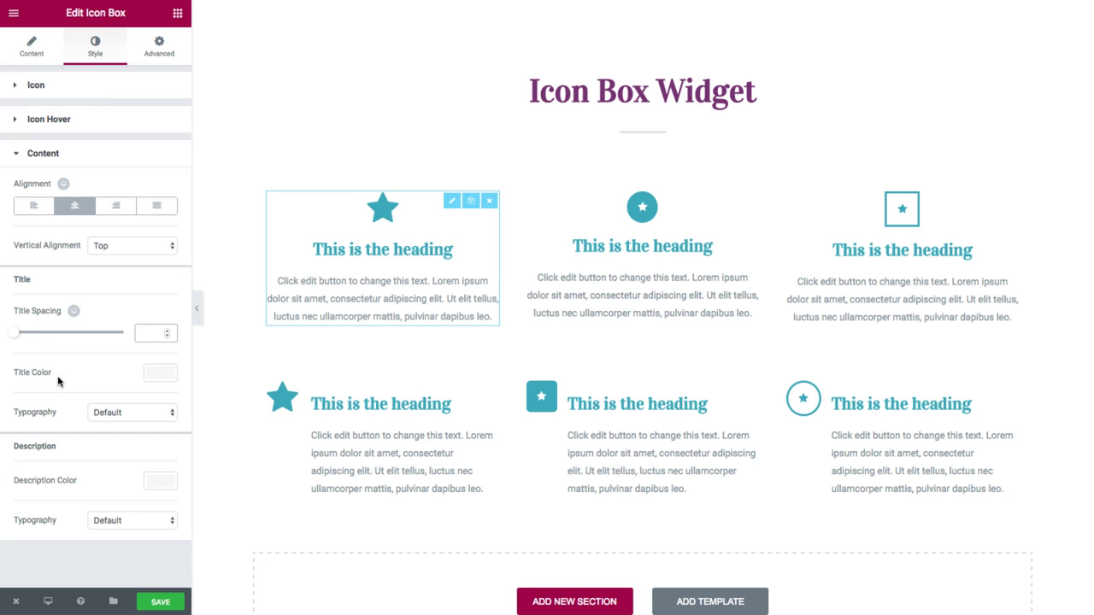
pyautogui.click(158, 373)
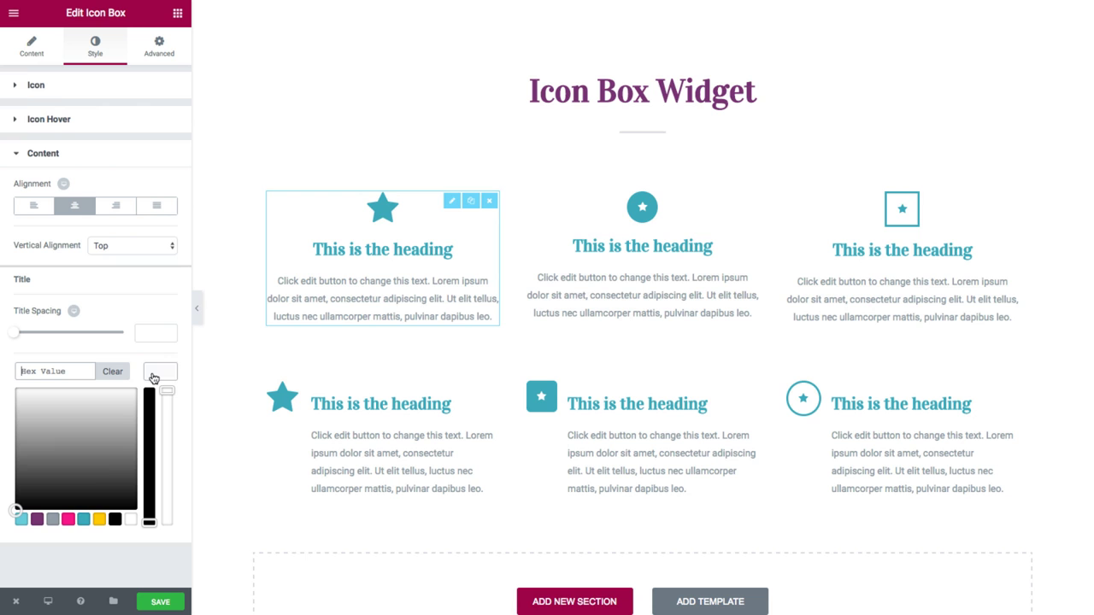
pyautogui.click(69, 520)
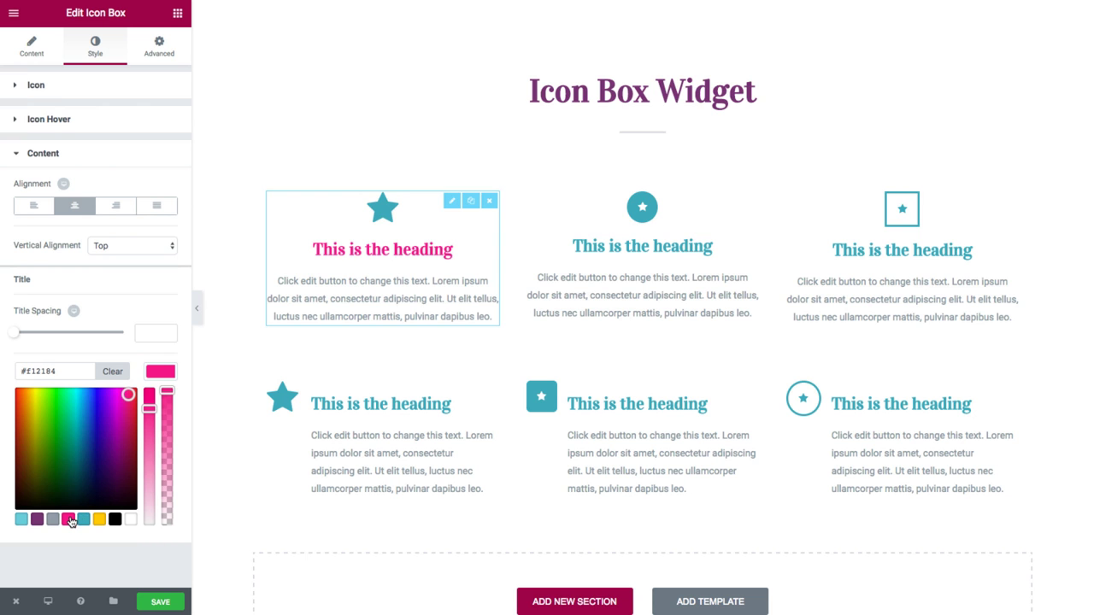
pyautogui.click(156, 373)
pyautogui.click(156, 372)
pyautogui.click(114, 371)
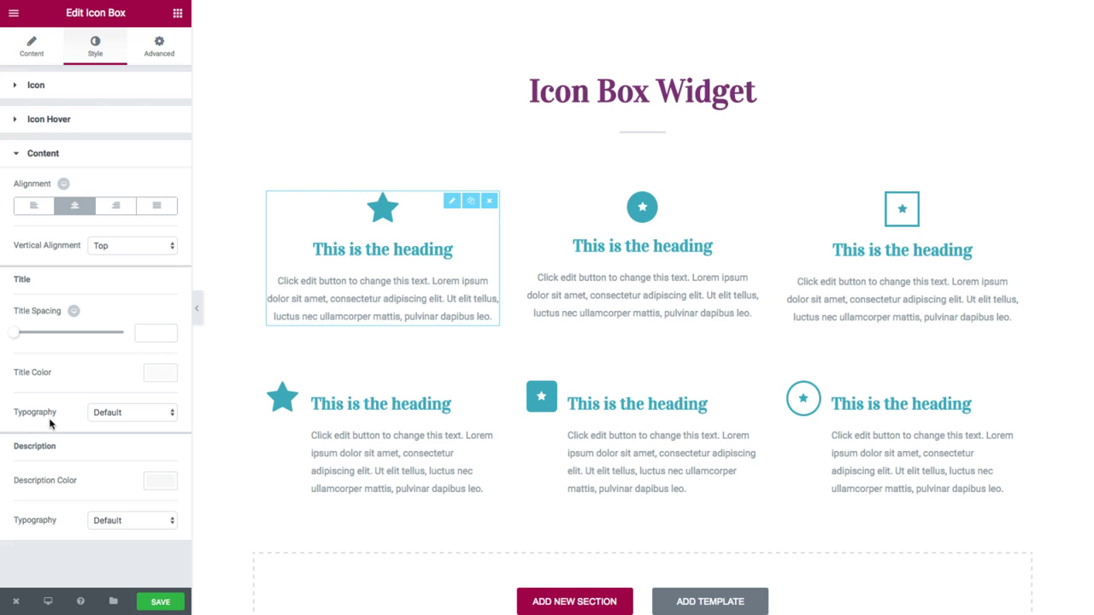
pyautogui.click(106, 414)
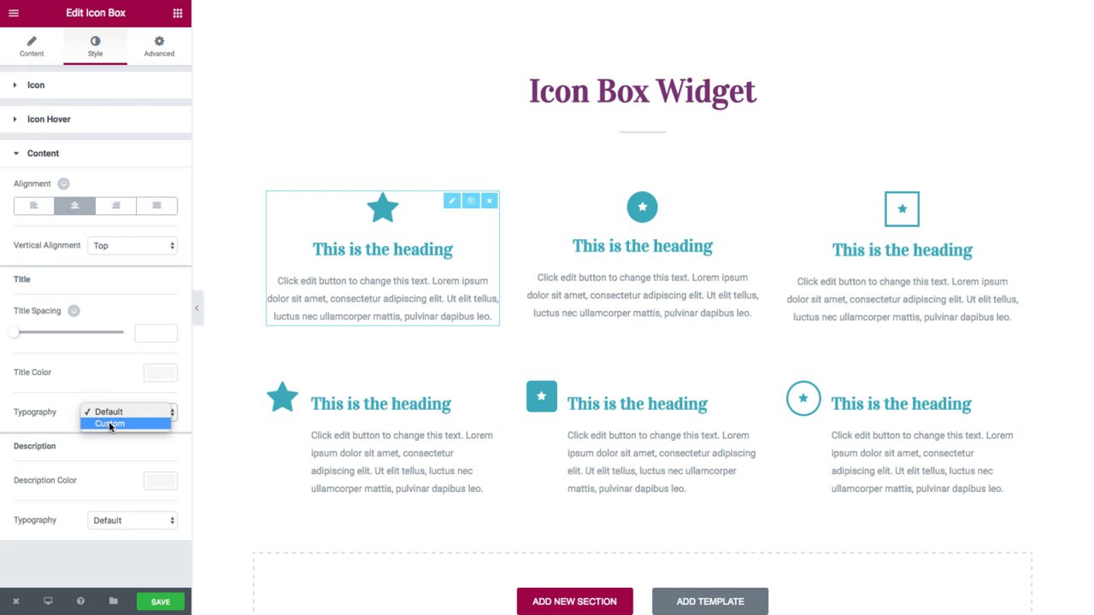
pyautogui.click(108, 422)
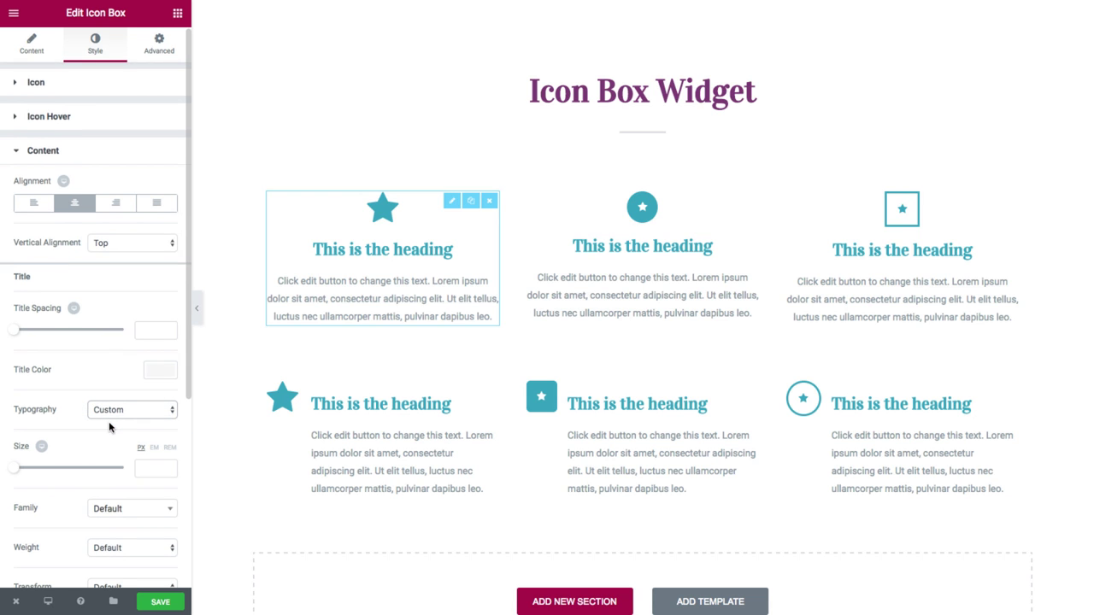
pyautogui.scroll(-5, 108, 422)
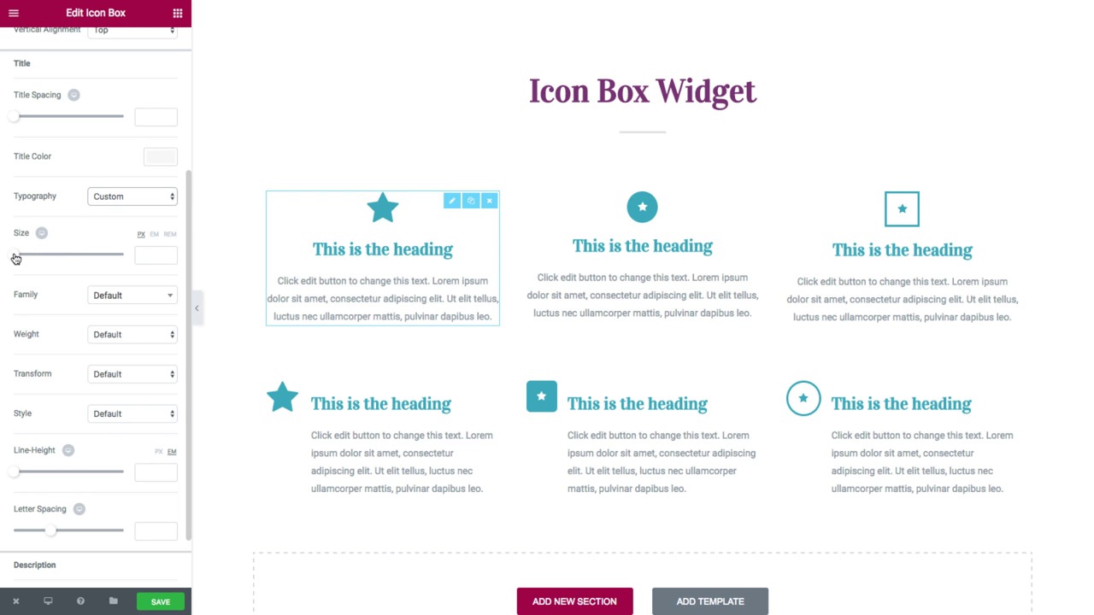
pyautogui.moveTo(15, 254); pyautogui.dragTo(21, 254)
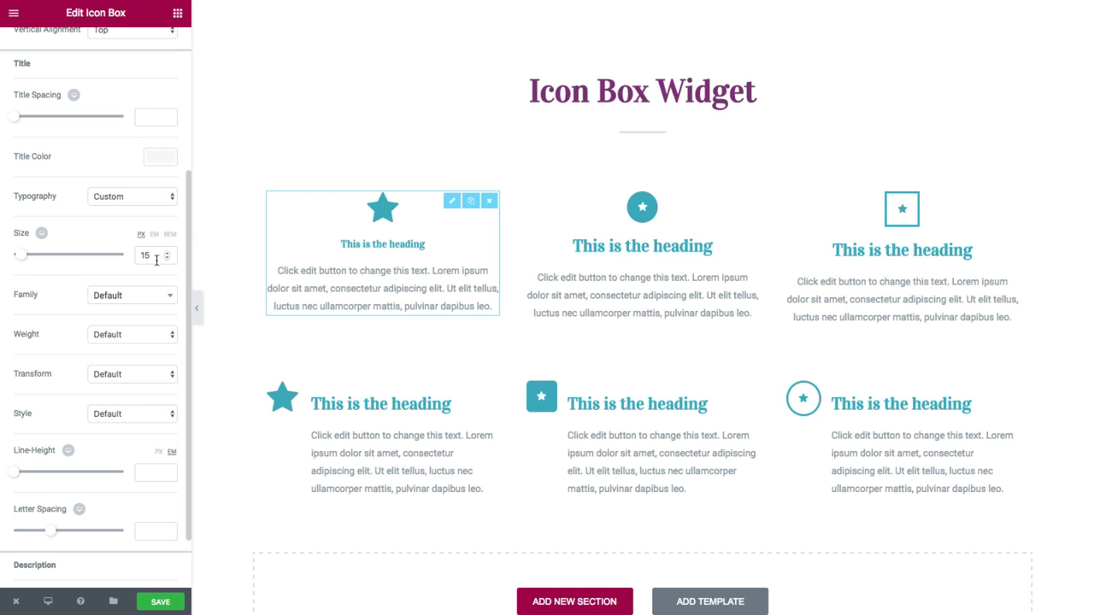
pyautogui.click(167, 255)
pyautogui.press('BackSpace')
pyautogui.press('BackSpace')
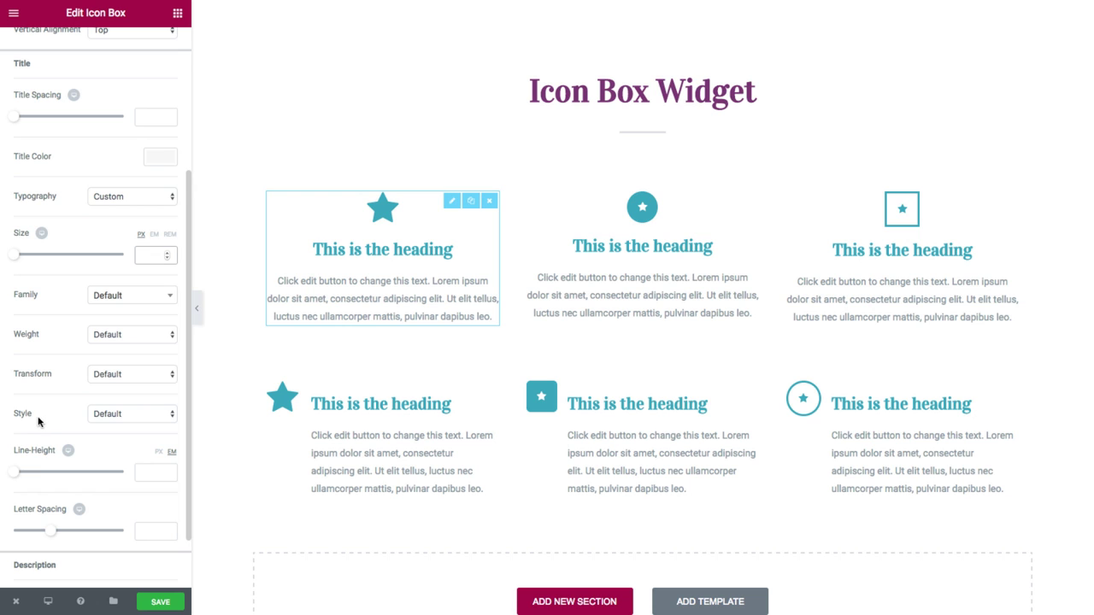
pyautogui.moveTo(14, 474)
pyautogui.mouseDown()
pyautogui.moveTo(34, 474)
pyautogui.moveTo(22, 474)
pyautogui.mouseUp()
pyautogui.moveTo(53, 534); pyautogui.dragTo(68, 530)
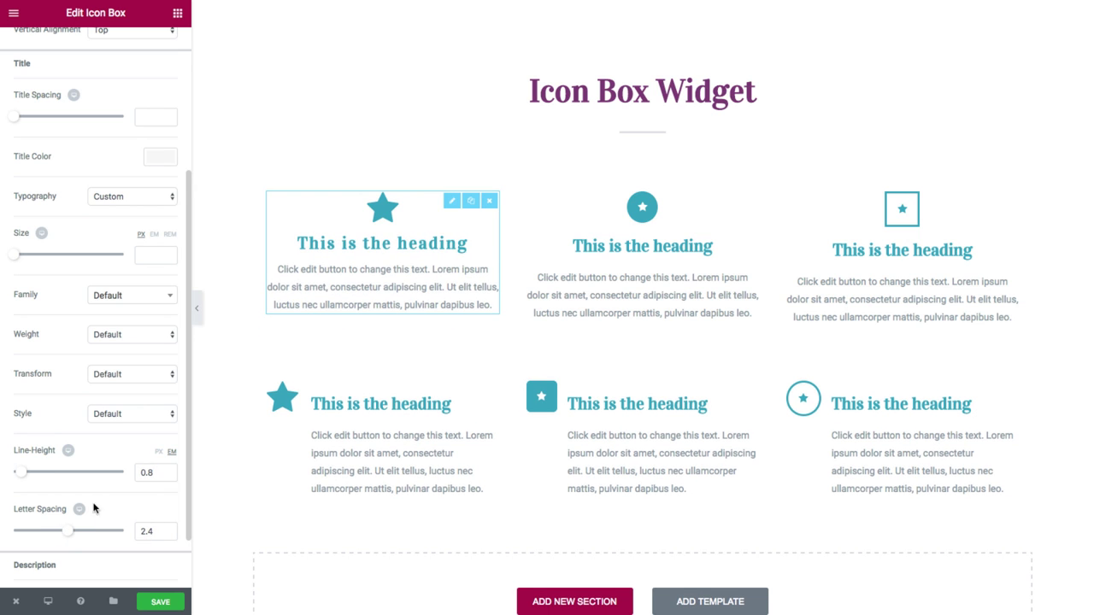
pyautogui.moveTo(165, 473); pyautogui.dragTo(82, 465)
pyautogui.press('BackSpace')
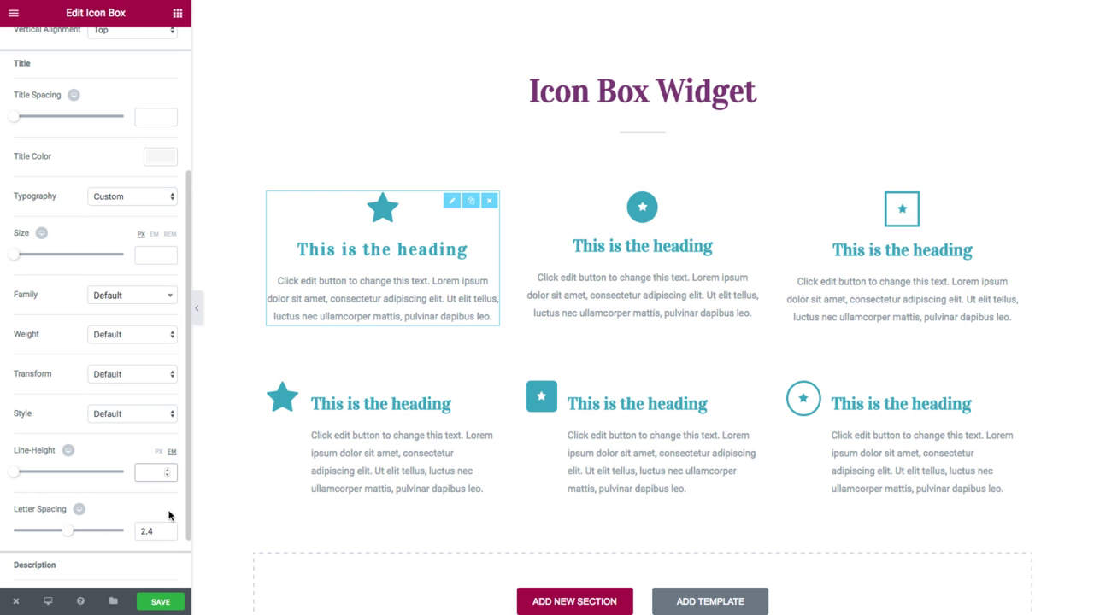
pyautogui.moveTo(169, 532); pyautogui.dragTo(105, 528)
pyautogui.press('BackSpace')
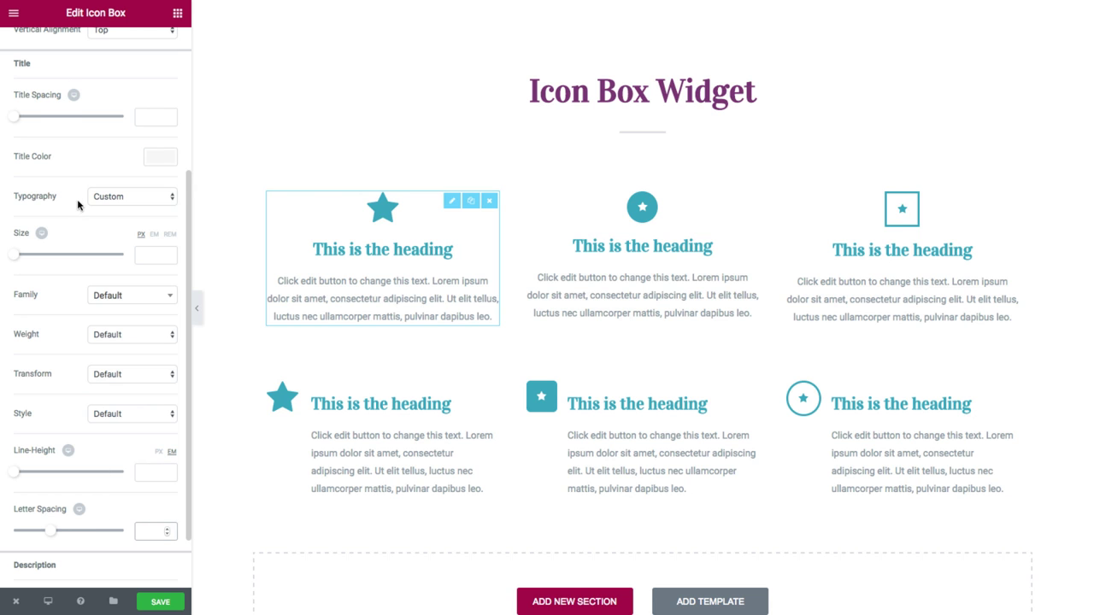
pyautogui.click(113, 198)
pyautogui.click(109, 185)
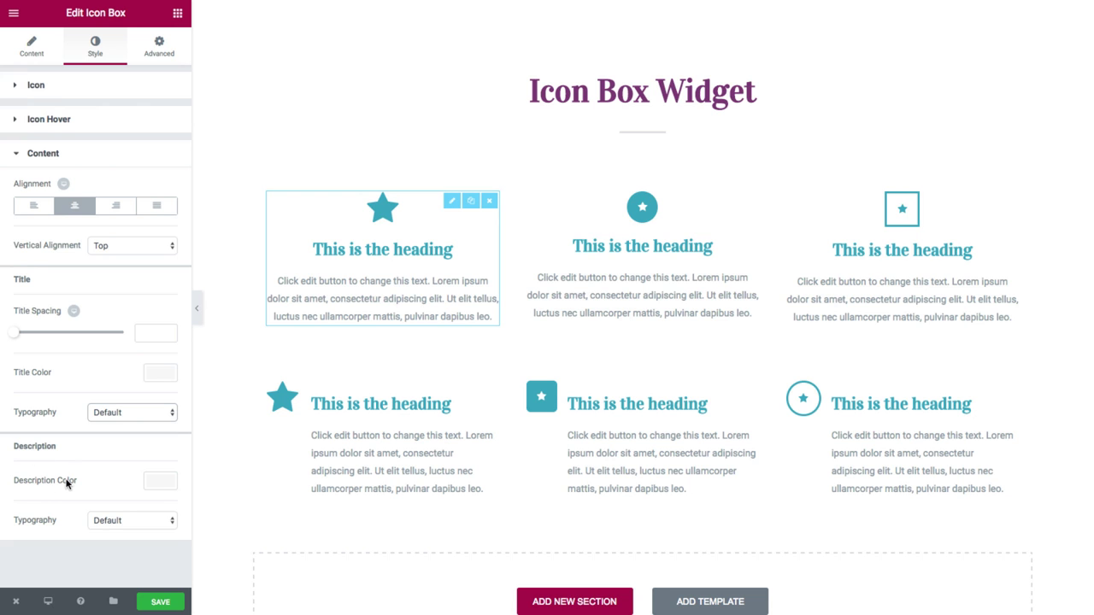
pyautogui.click(166, 481)
pyautogui.scroll(-1, 114, 556)
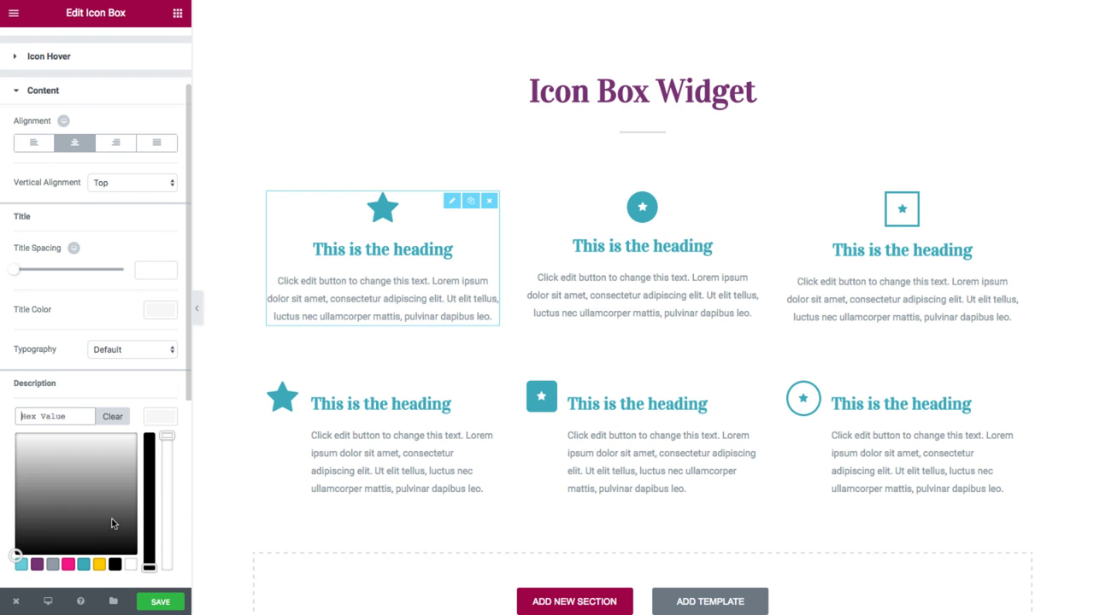
pyautogui.click(66, 566)
pyautogui.click(112, 416)
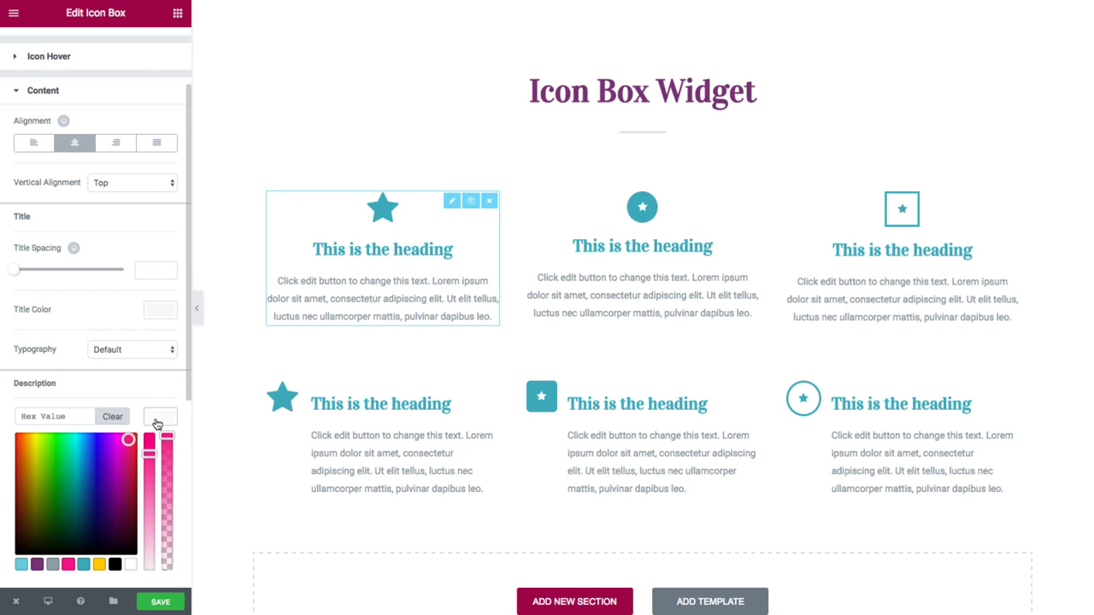
pyautogui.click(159, 422)
pyautogui.click(109, 457)
pyautogui.click(112, 470)
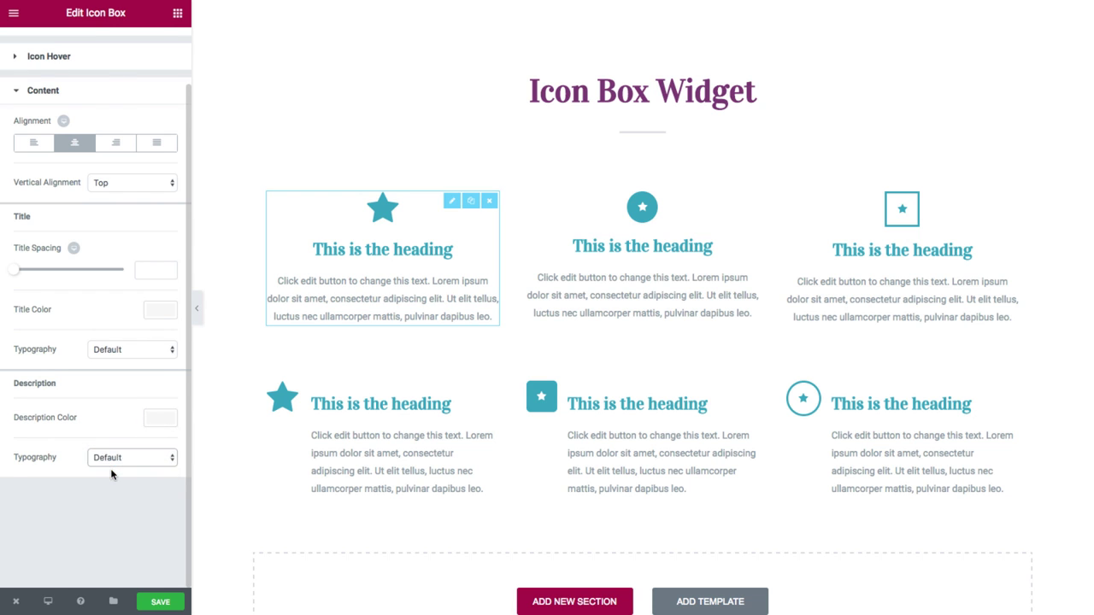
pyautogui.scroll(-4, 111, 474)
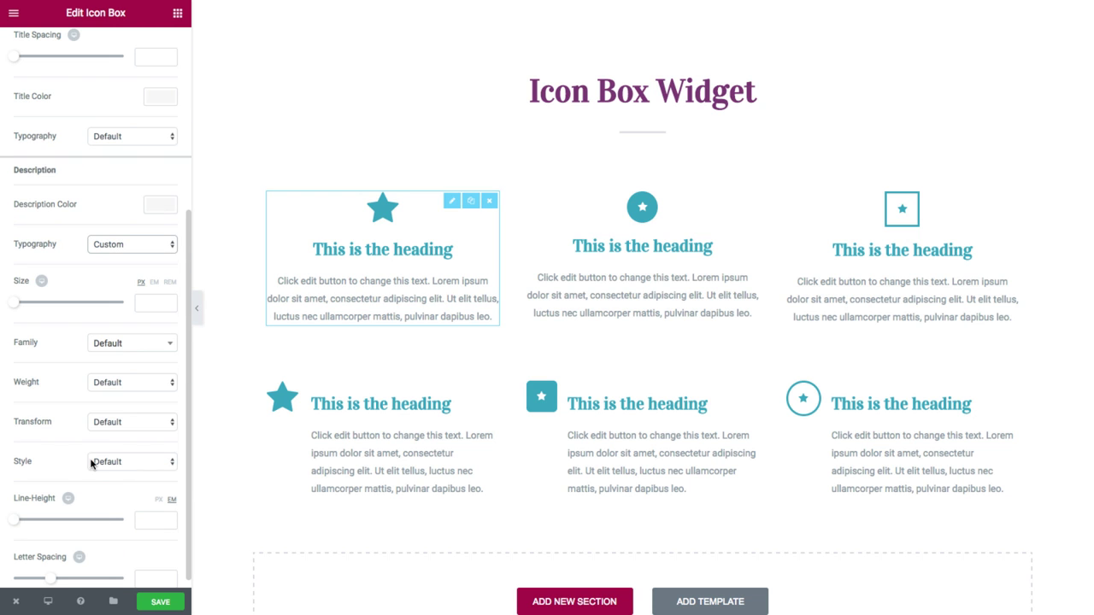
pyautogui.scroll(2, 90, 464)
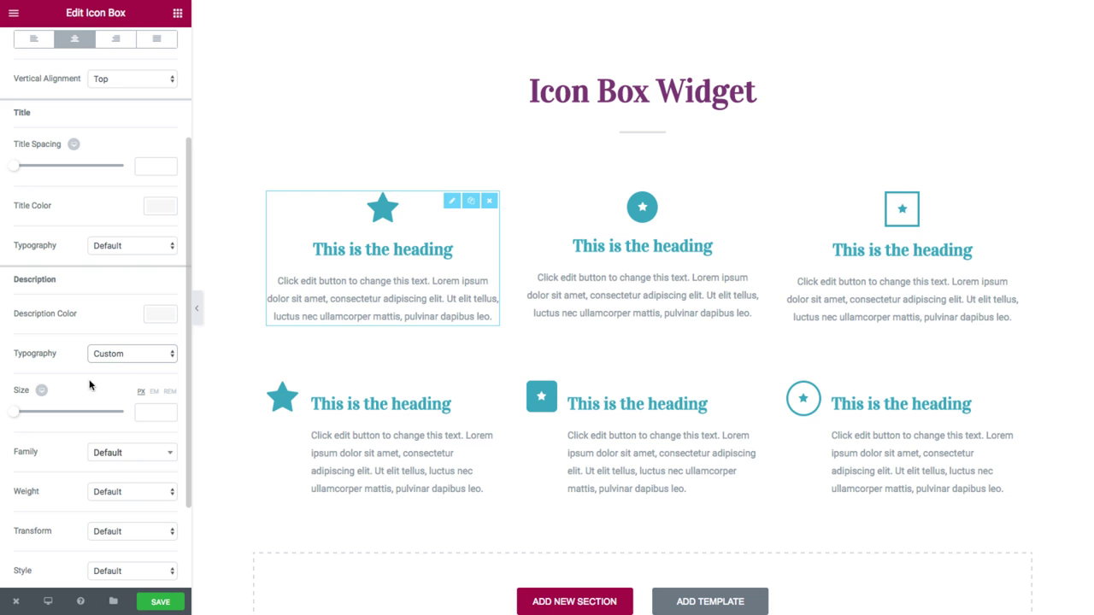
pyautogui.click(91, 356)
pyautogui.click(91, 341)
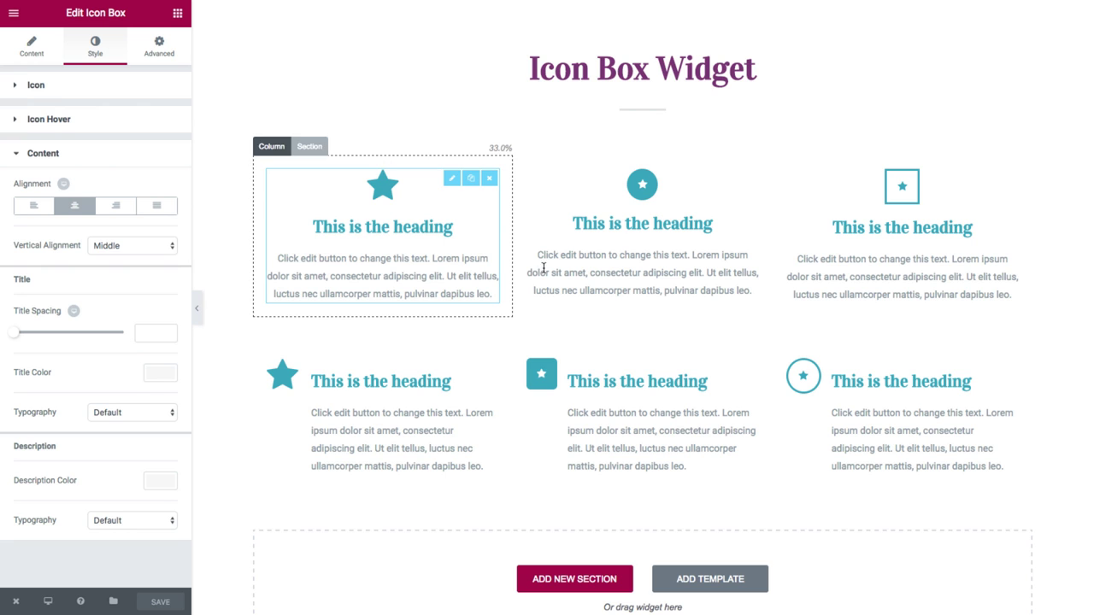
# - For the top-middle circle-icon box, try larger icon size and padding, then set both to 15
pyautogui.click(640, 185)
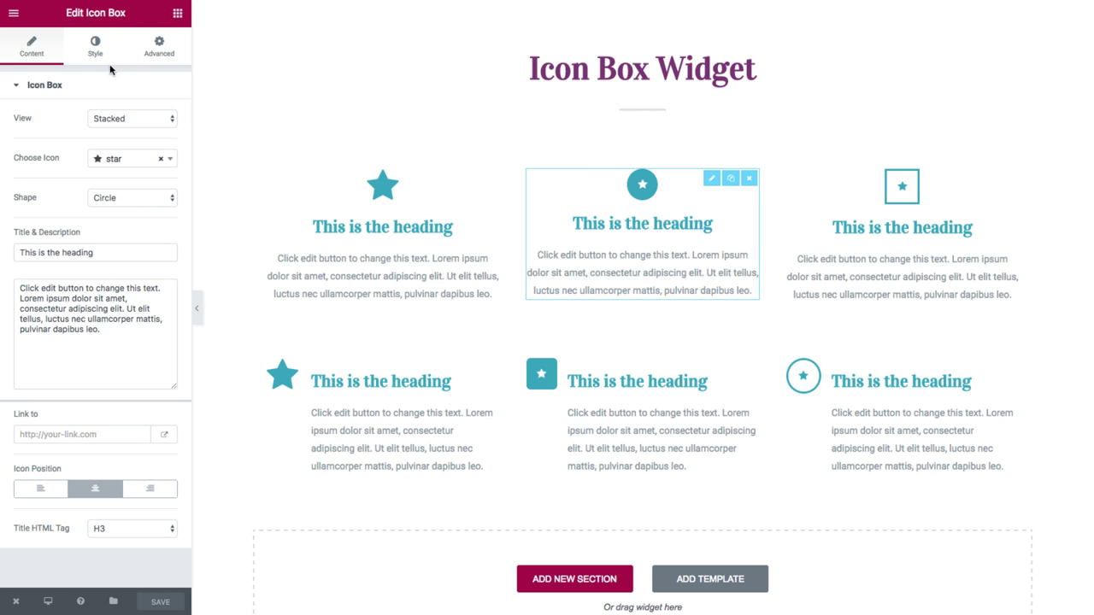
pyautogui.click(89, 55)
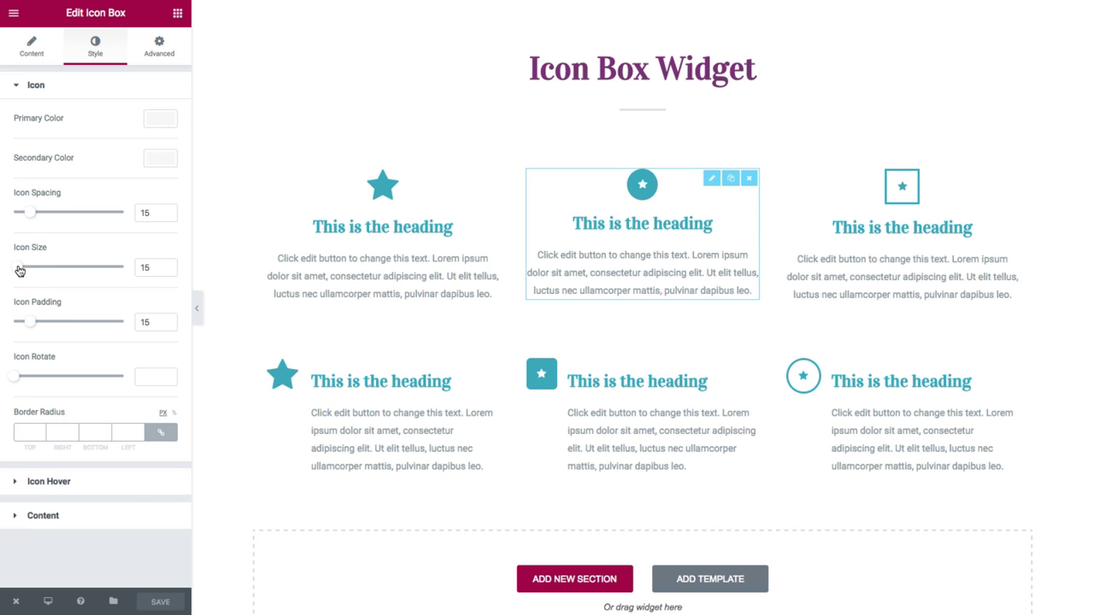
pyautogui.moveTo(17, 268); pyautogui.dragTo(26, 269)
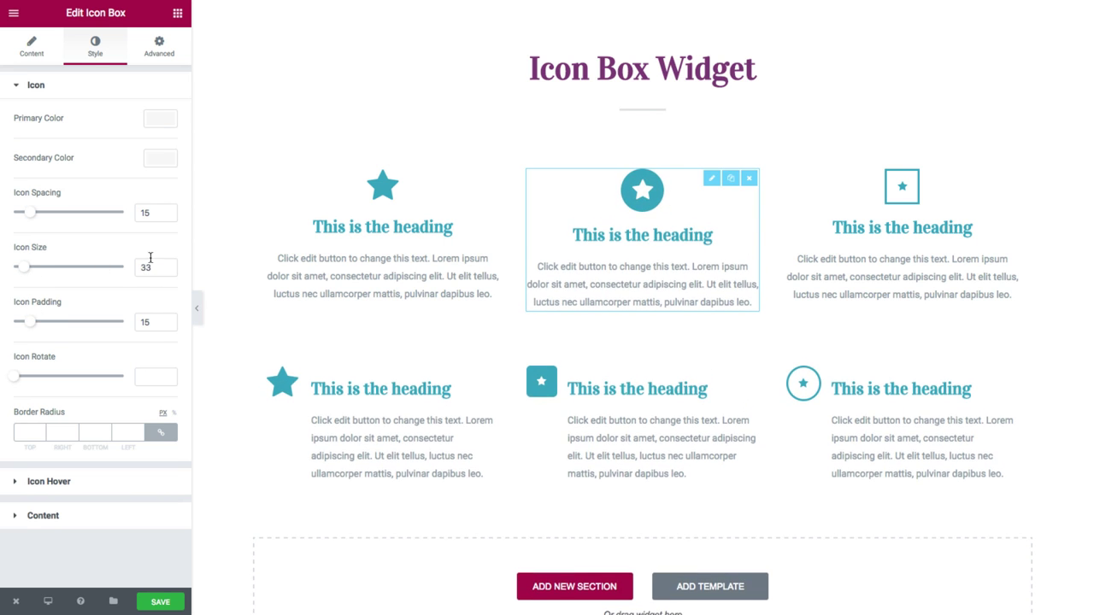
pyautogui.moveTo(152, 268); pyautogui.dragTo(121, 269)
pyautogui.write('15')
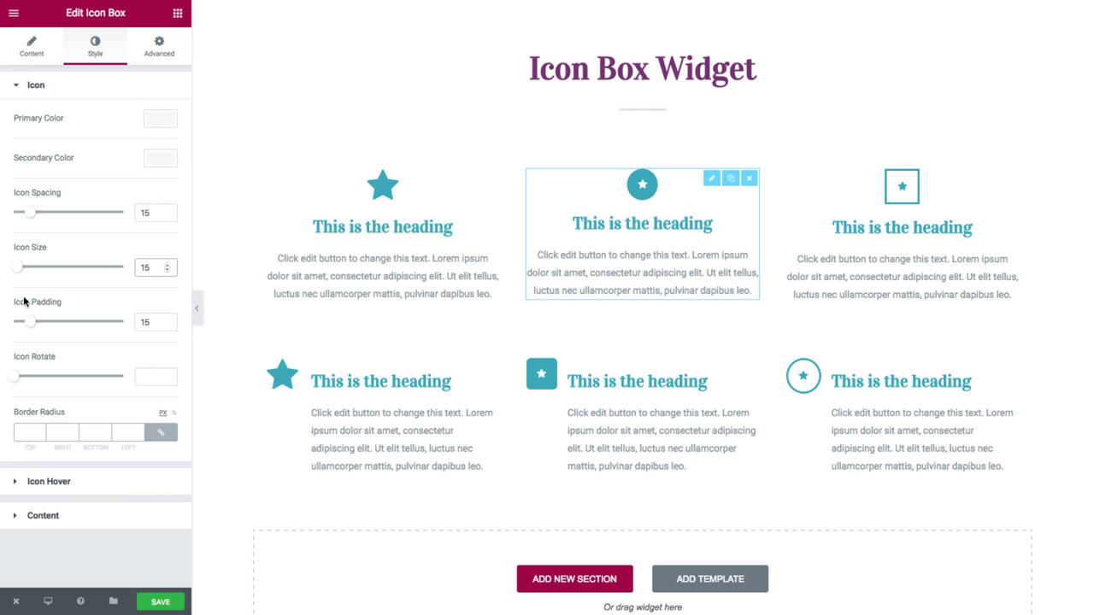
pyautogui.moveTo(33, 325); pyautogui.dragTo(38, 323)
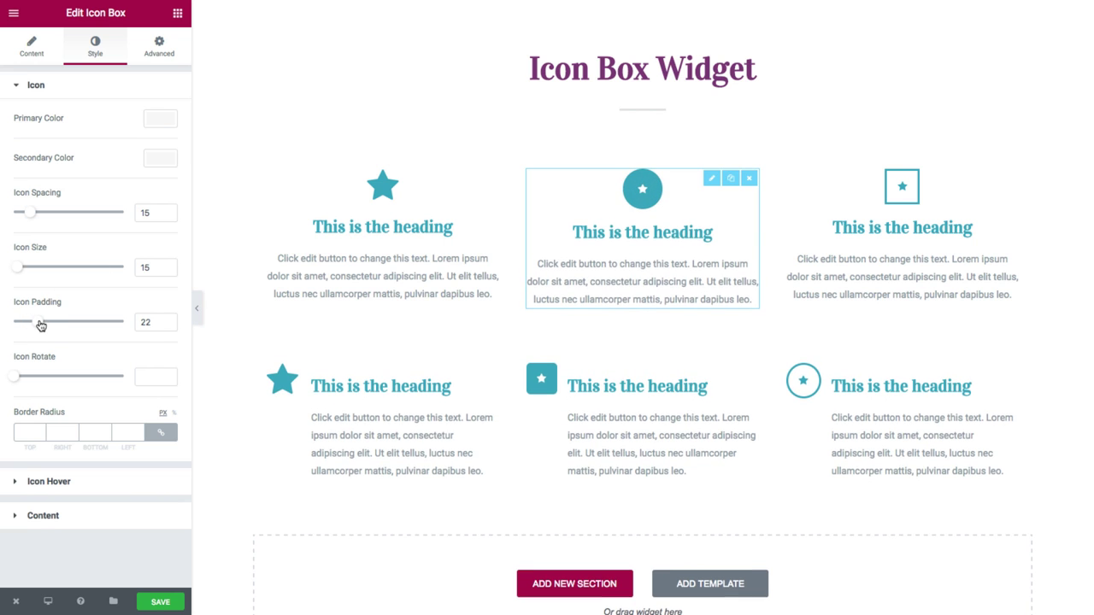
pyautogui.doubleClick(159, 324)
pyautogui.write('15')
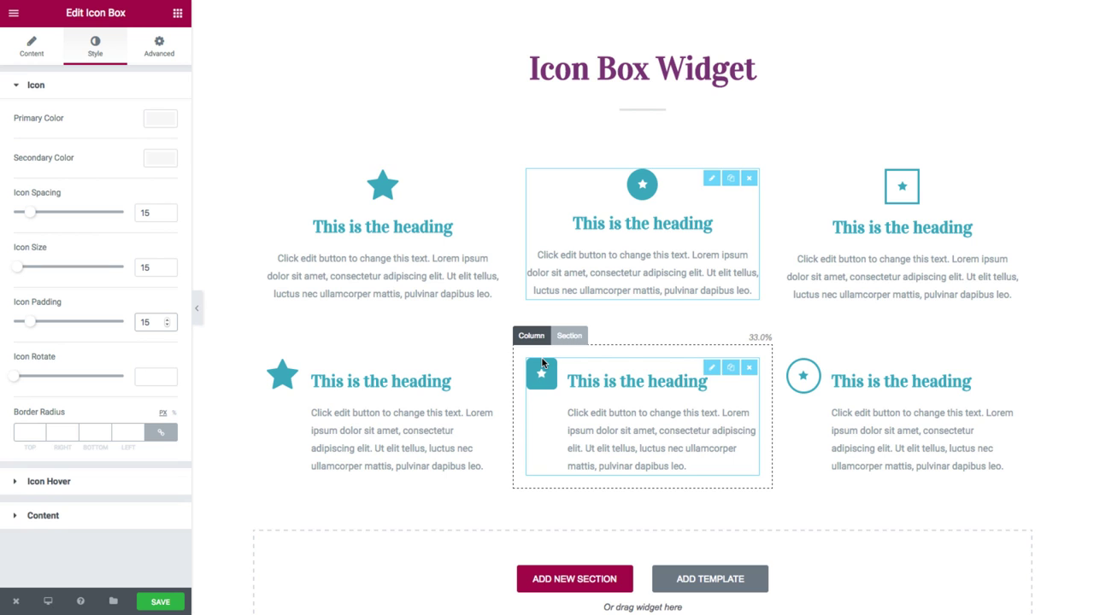
# - Give the bottom-middle square-icon box a 50 icon border radius, then change it to 6
pyautogui.click(596, 381)
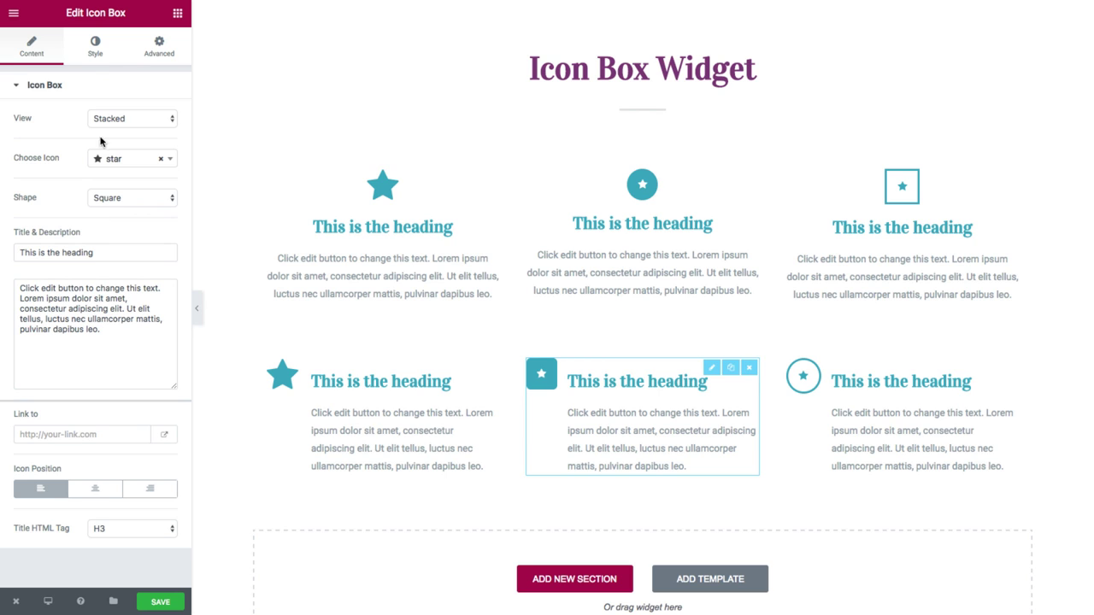
pyautogui.click(92, 55)
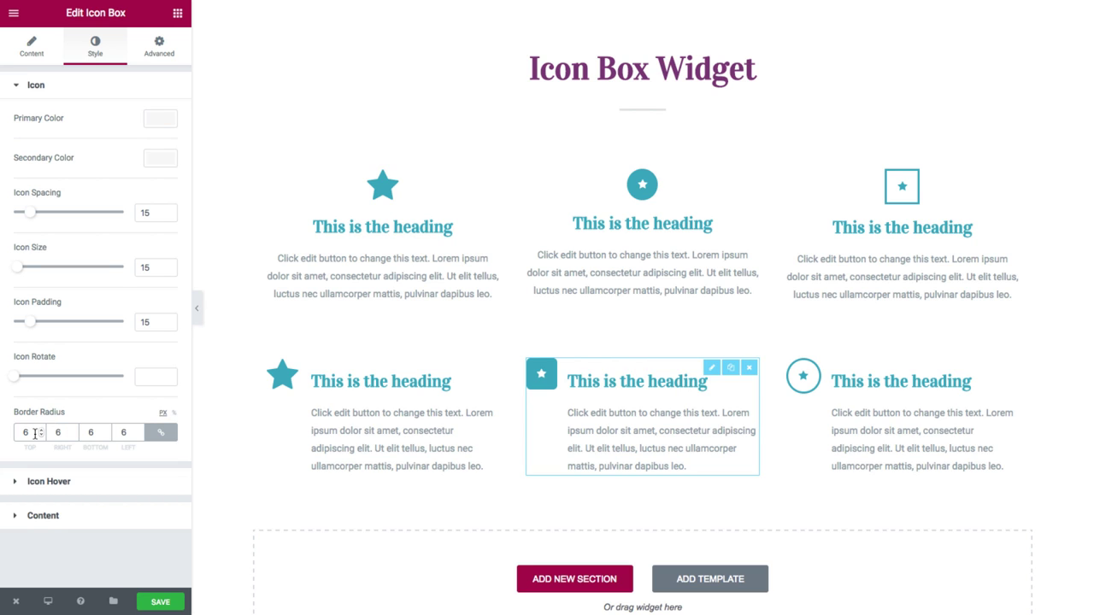
pyautogui.moveTo(35, 433); pyautogui.dragTo(14, 433)
pyautogui.write('50')
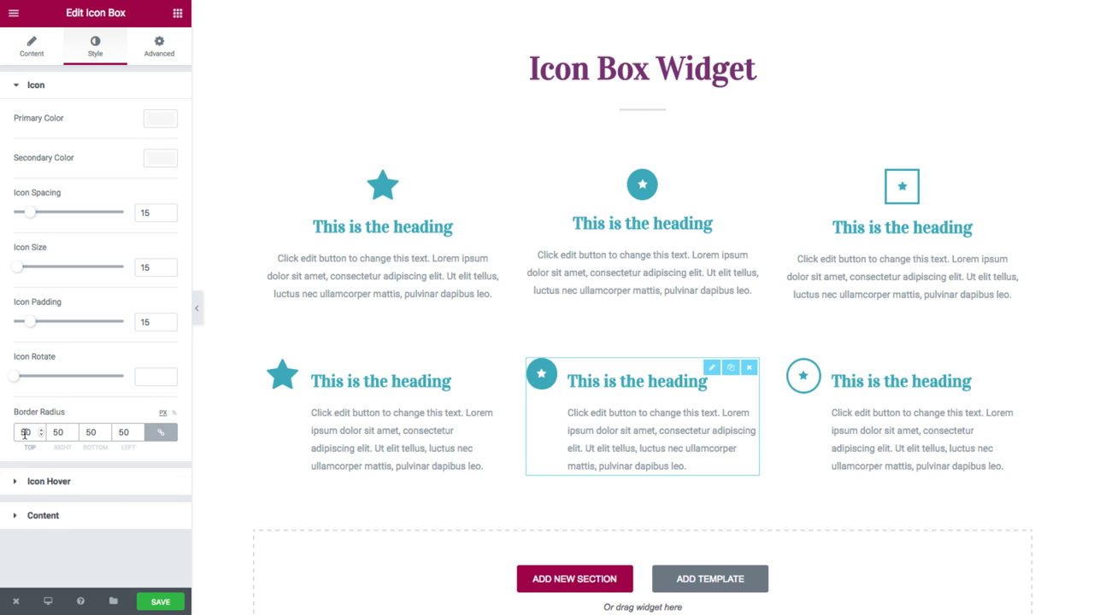
pyautogui.moveTo(24, 433); pyautogui.dragTo(14, 433)
pyautogui.write('10')
pyautogui.write('6')
# - Try Middle, Bottom and Top vertical alignment for the bottom-middle box, settling on Middle
pyautogui.click(153, 89)
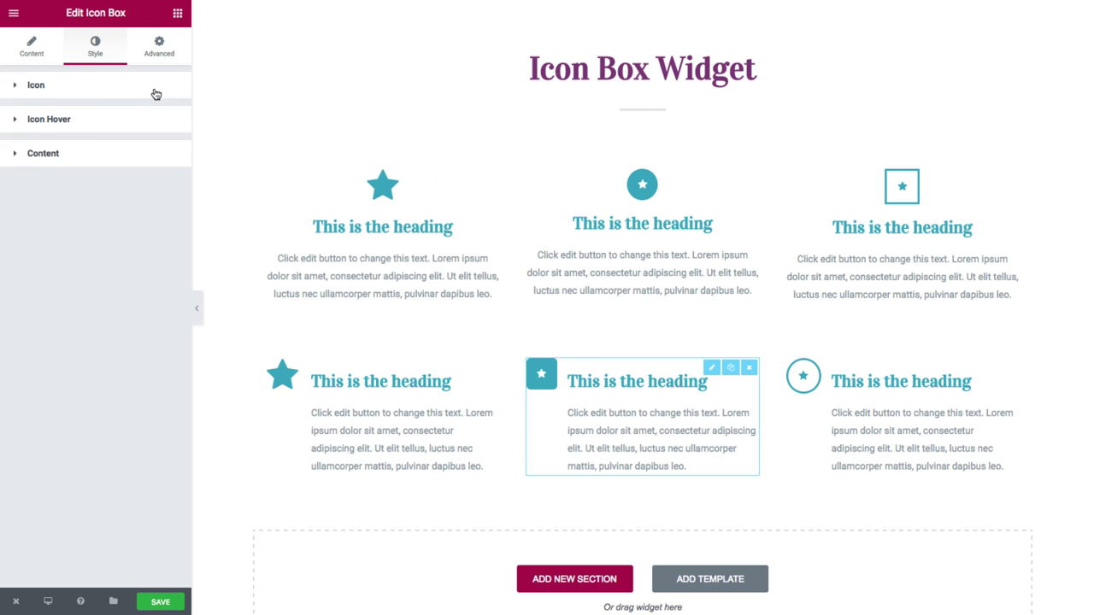
pyautogui.click(58, 165)
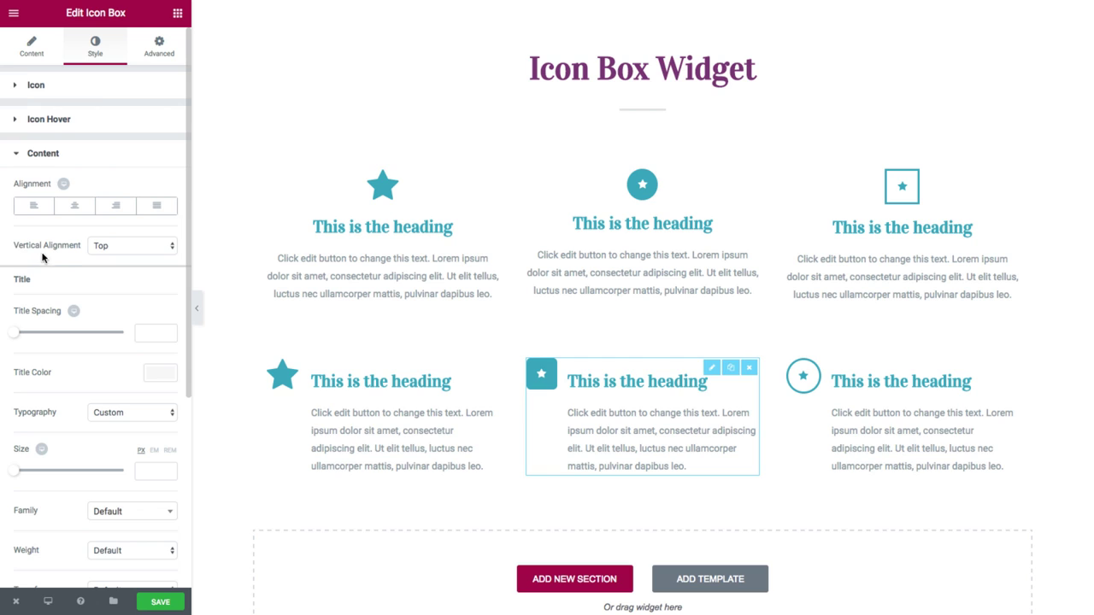
pyautogui.click(99, 248)
pyautogui.click(119, 257)
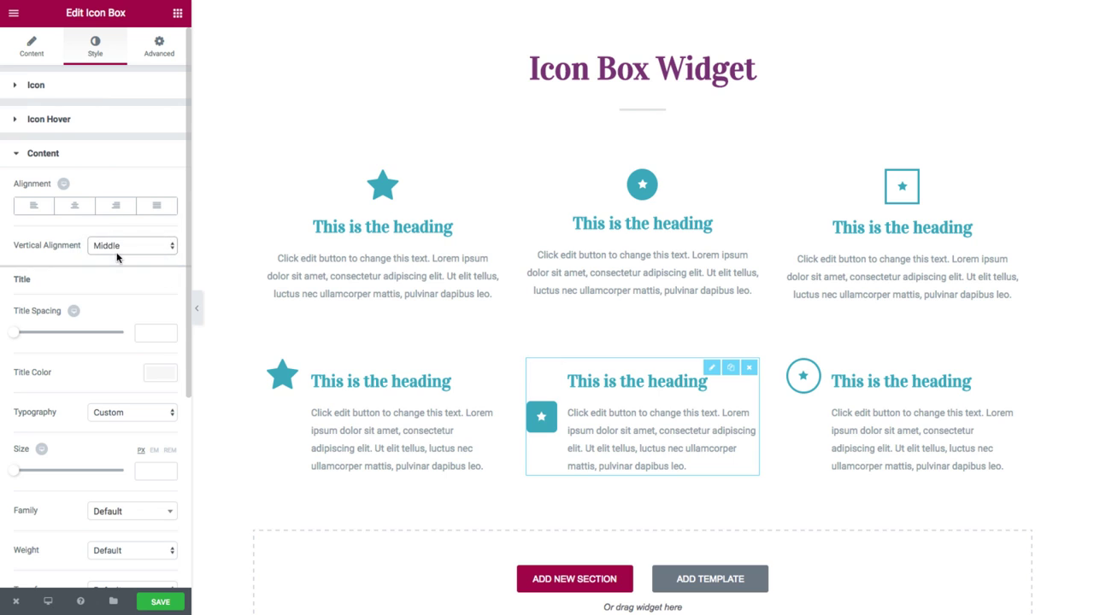
pyautogui.click(119, 257)
pyautogui.click(119, 257)
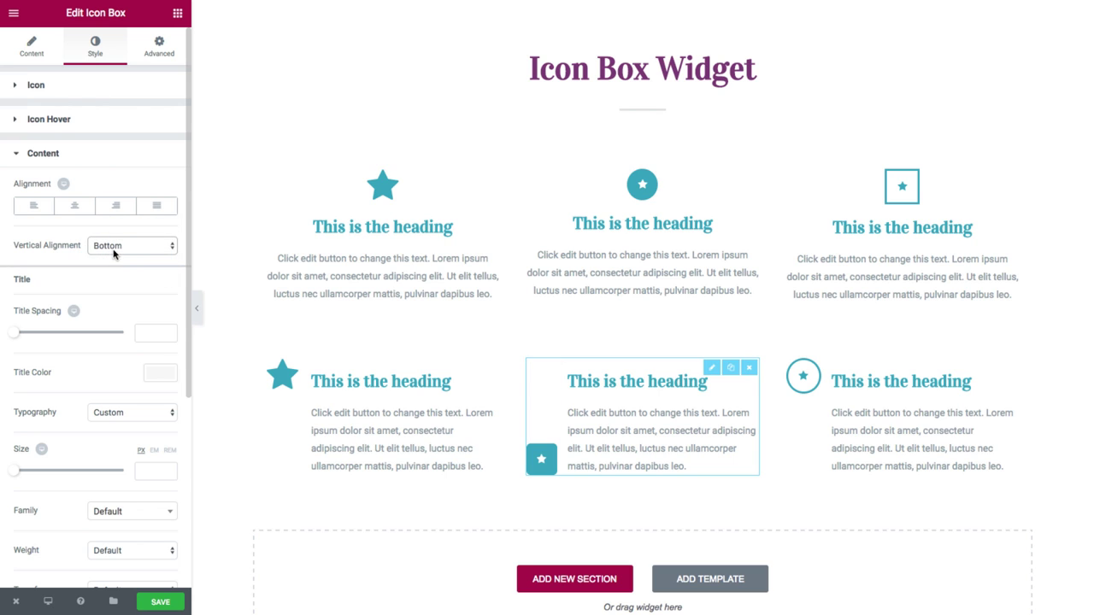
pyautogui.click(118, 257)
pyautogui.click(111, 219)
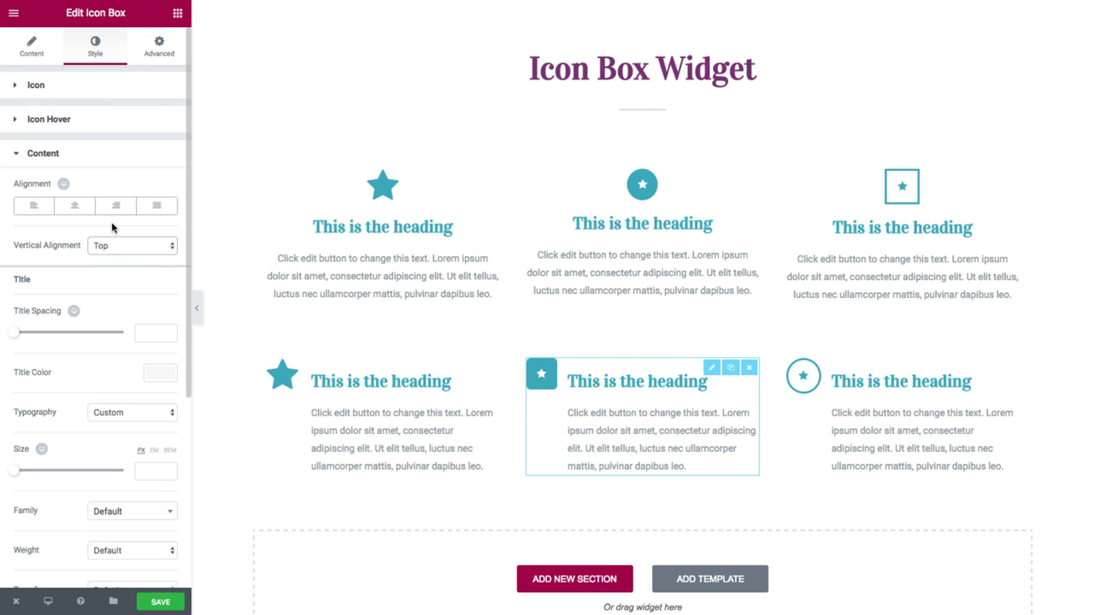
pyautogui.click(102, 247)
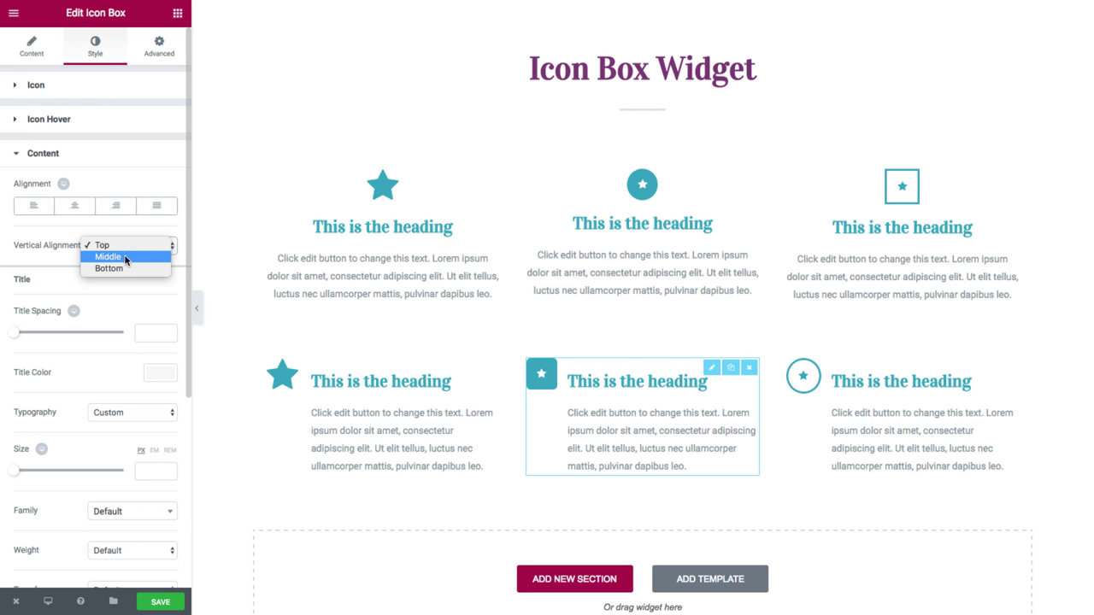
pyautogui.click(125, 257)
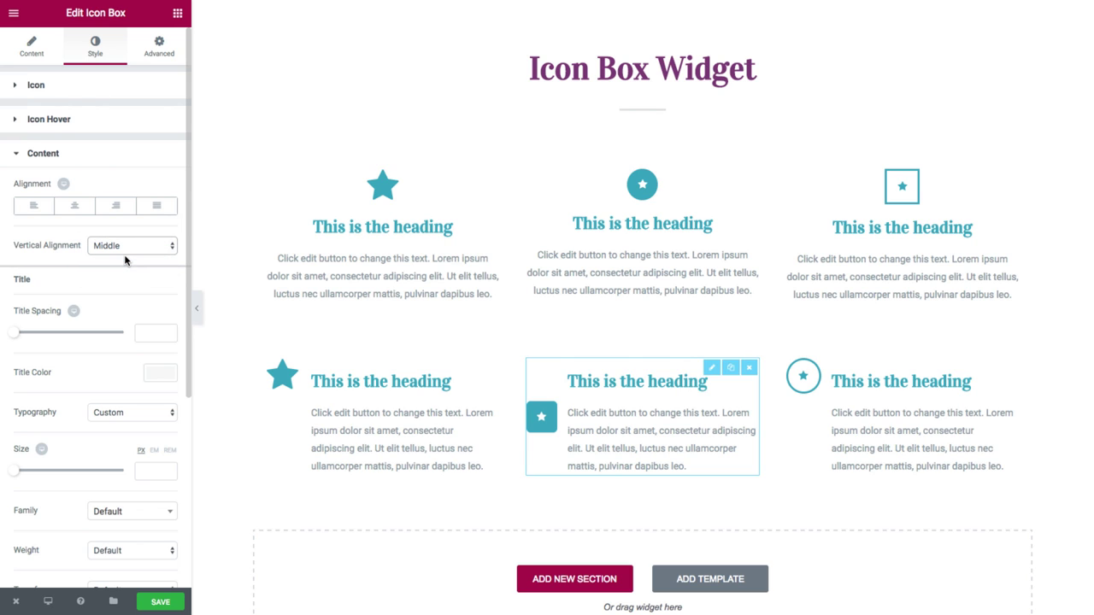
pyautogui.click(49, 89)
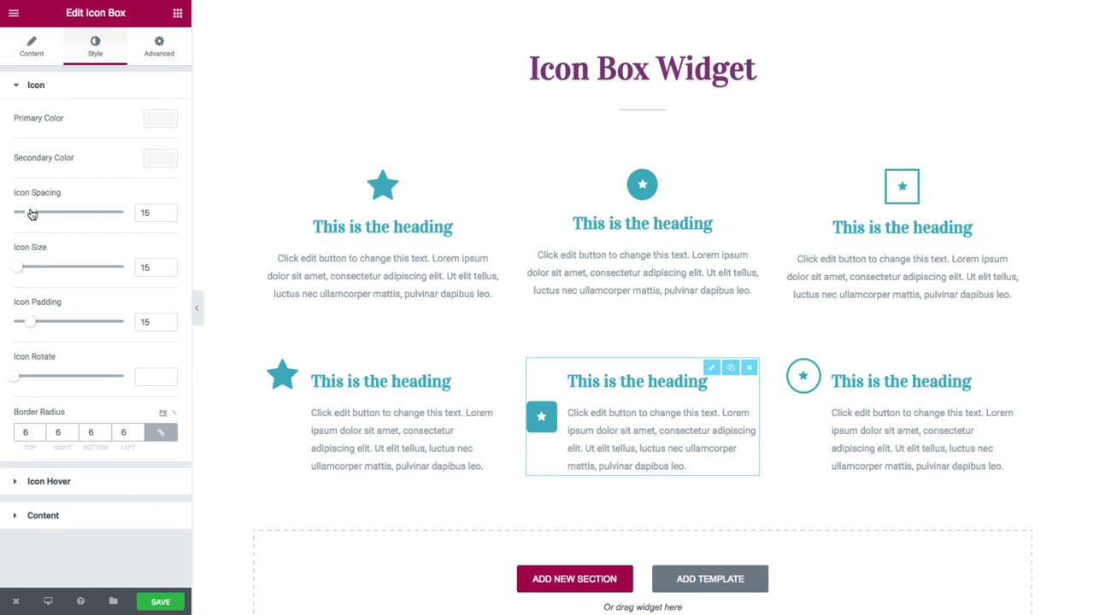
# - Set the bottom-middle box's icon spacing to 35 and its icon size to 65
pyautogui.moveTo(32, 212); pyautogui.dragTo(53, 212)
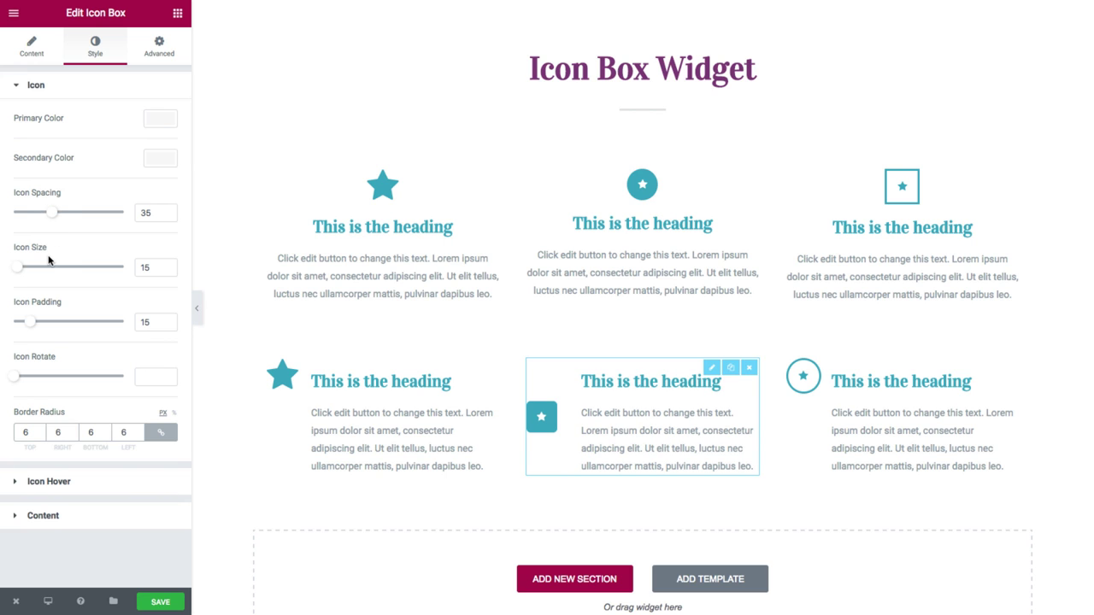
pyautogui.moveTo(19, 270); pyautogui.dragTo(31, 267)
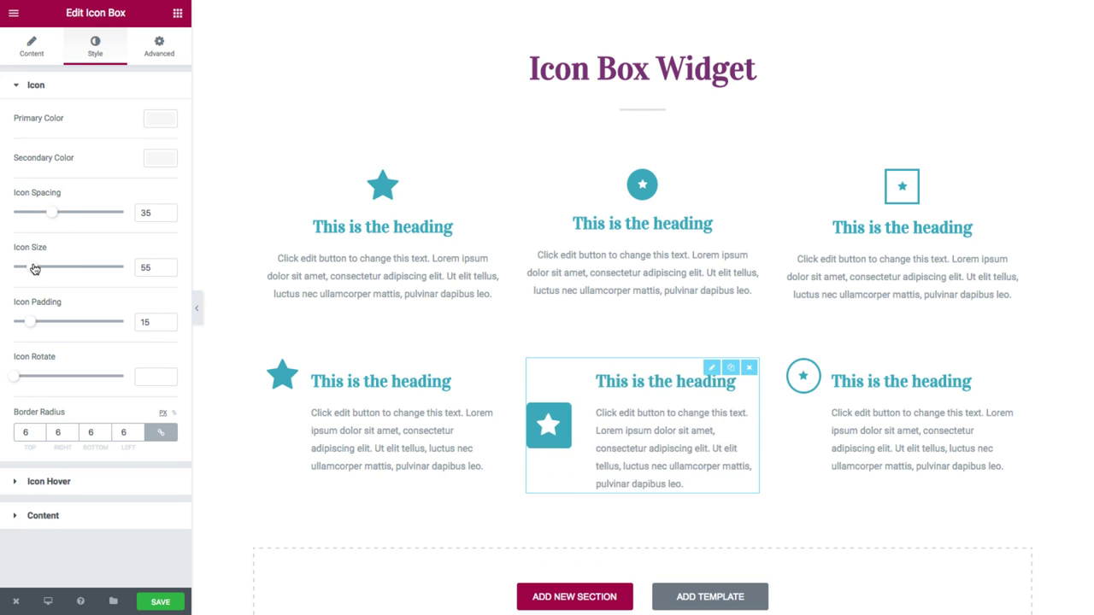
pyautogui.doubleClick(154, 267)
pyautogui.write('65')
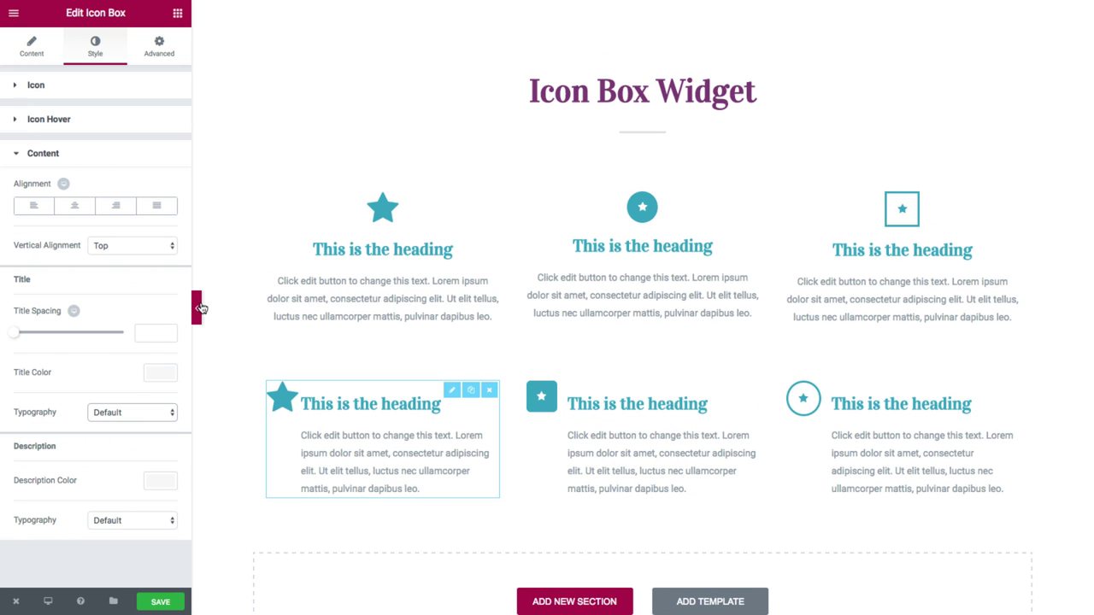
# - Collapse the editor panel to preview the page with all six icon boxes
pyautogui.click(198, 306)
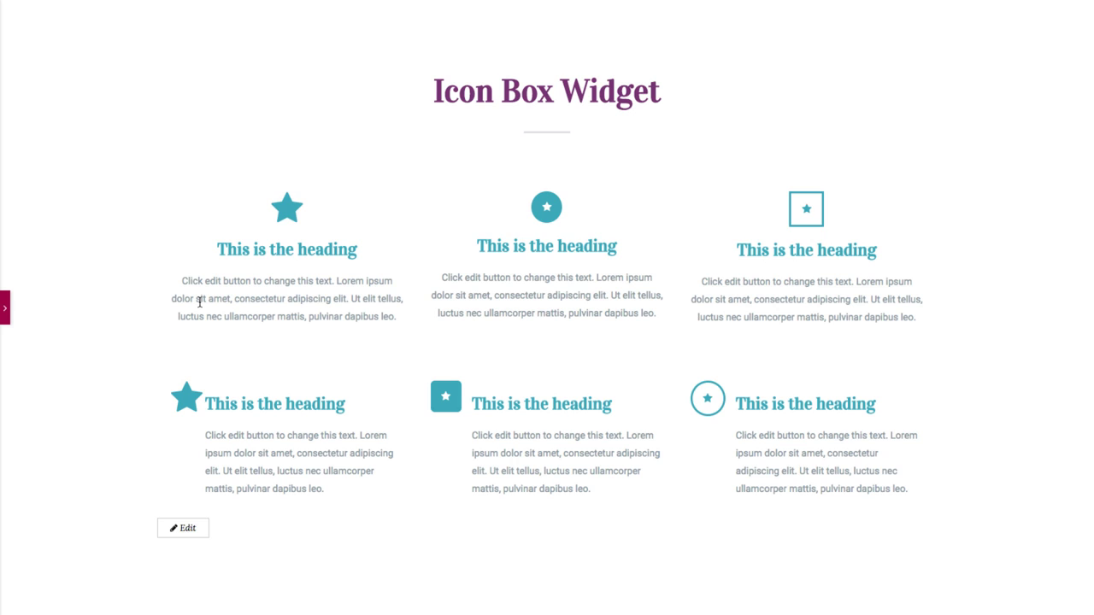